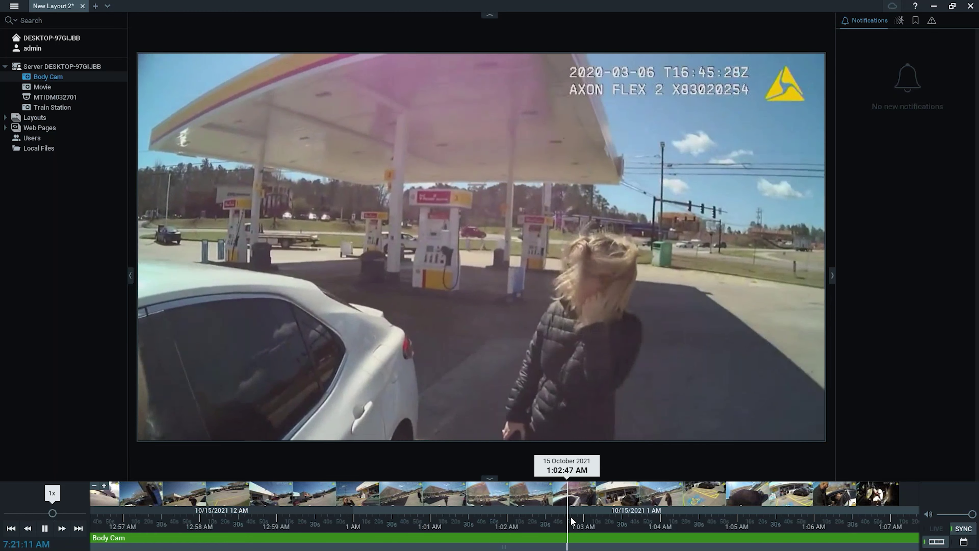
Pause the Body Cam playback and switch to the Nx Witness virtual machine in VMware Workstation.
key(space)
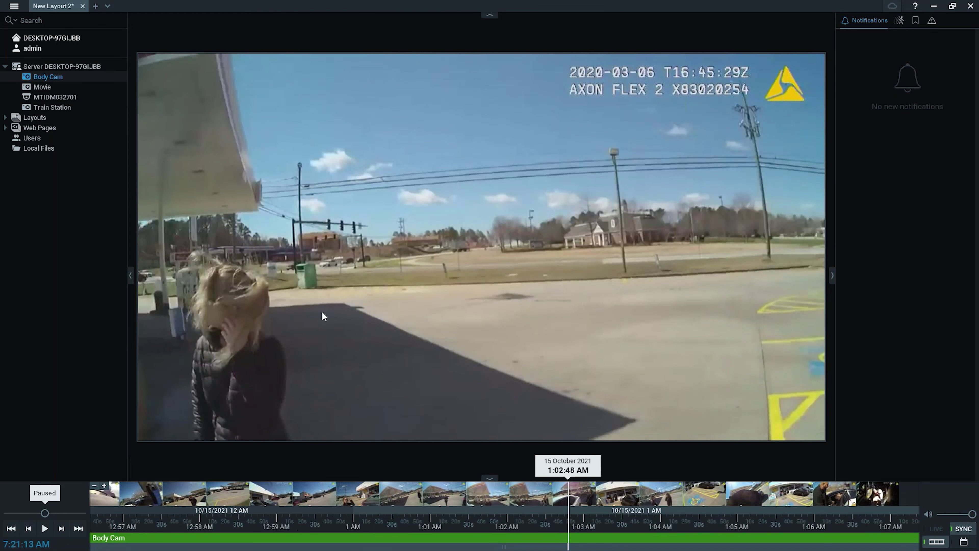
mouse_move(317, 272)
key(alt+Tab)
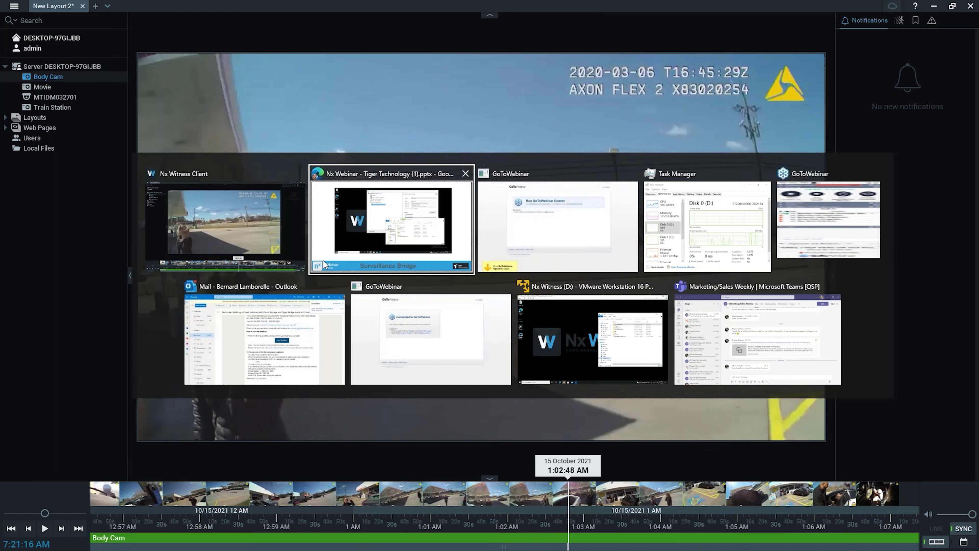
click(549, 322)
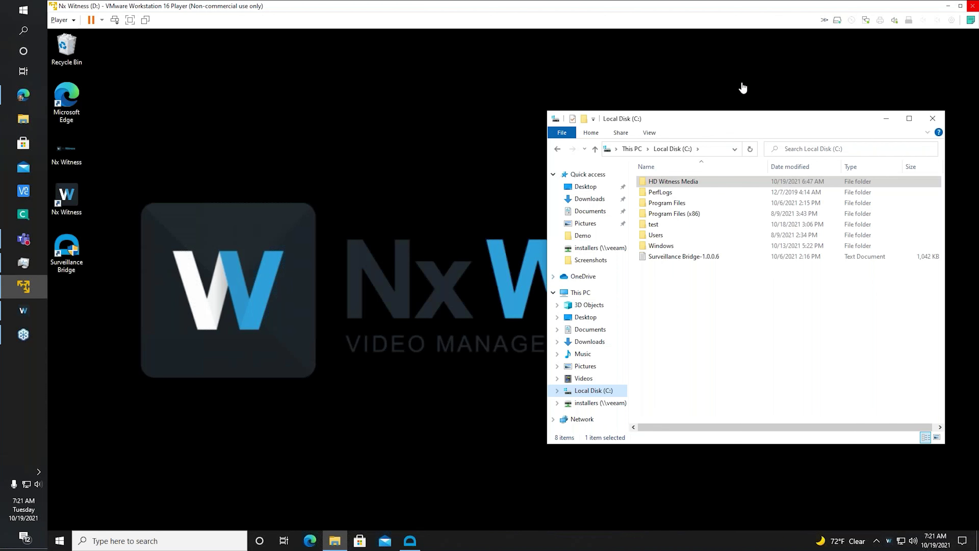
Browse HD Witness Media to hi_quality, the camera folder starting 48665bb7, 2021, 10, 15, 01 and look through its video files.
drag(675, 120, 441, 136)
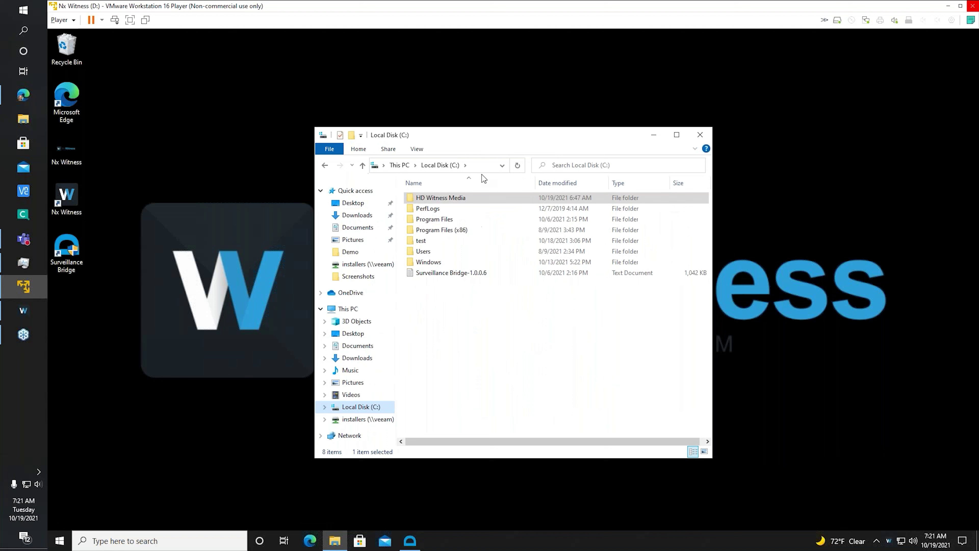
double_click(439, 201)
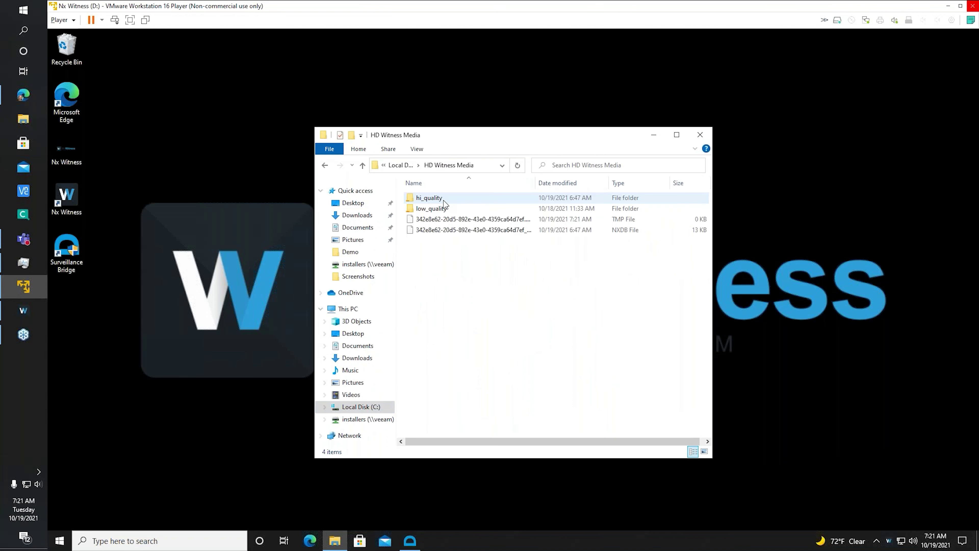
double_click(433, 198)
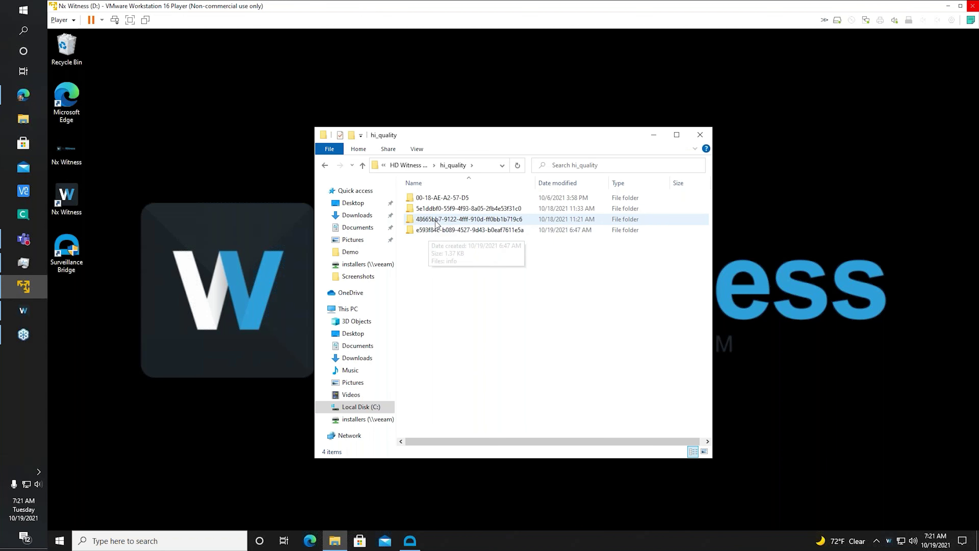
double_click(434, 220)
double_click(421, 198)
double_click(420, 199)
double_click(420, 199)
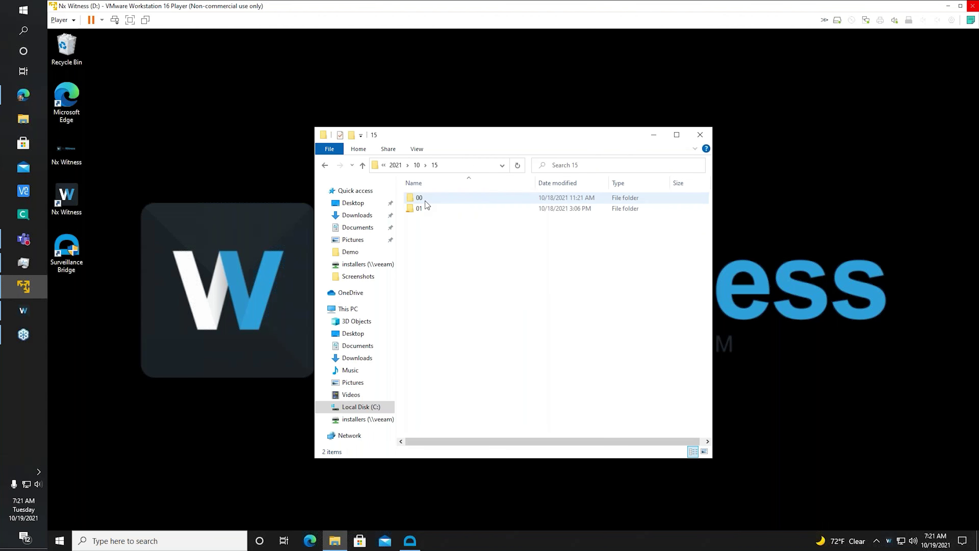
double_click(418, 208)
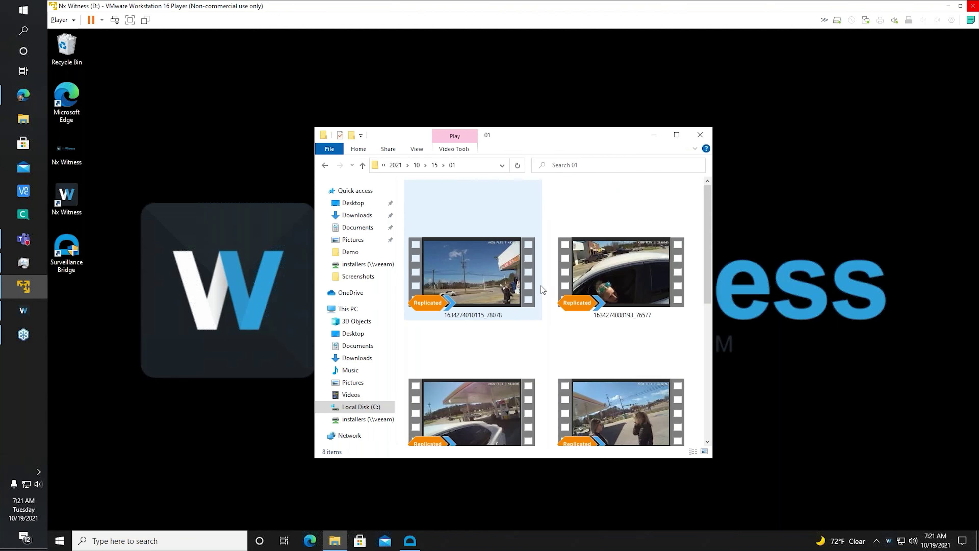
scroll(541, 285, down, 3)
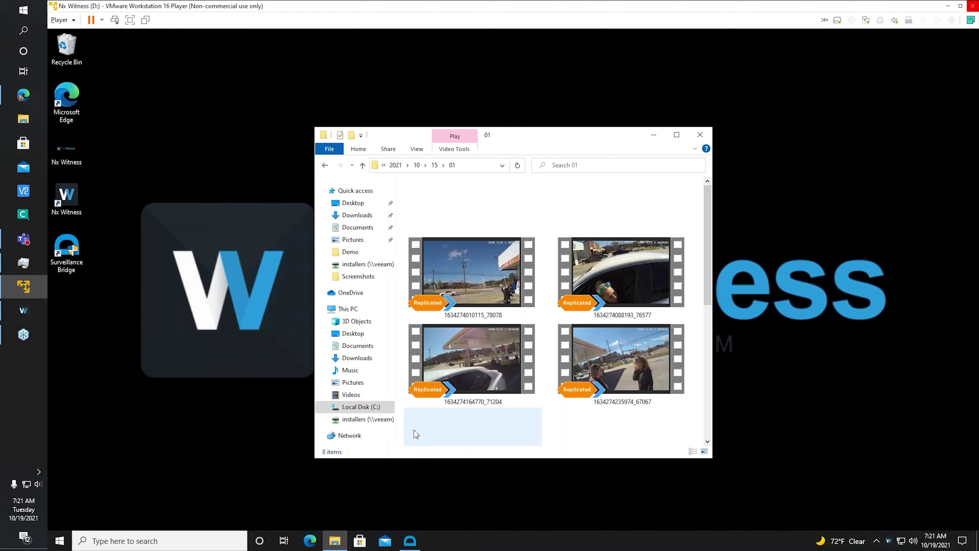
Switch to Surveillance Bridge and view the C:\HD Witness Media replication source.
click(411, 541)
drag(420, 120, 478, 121)
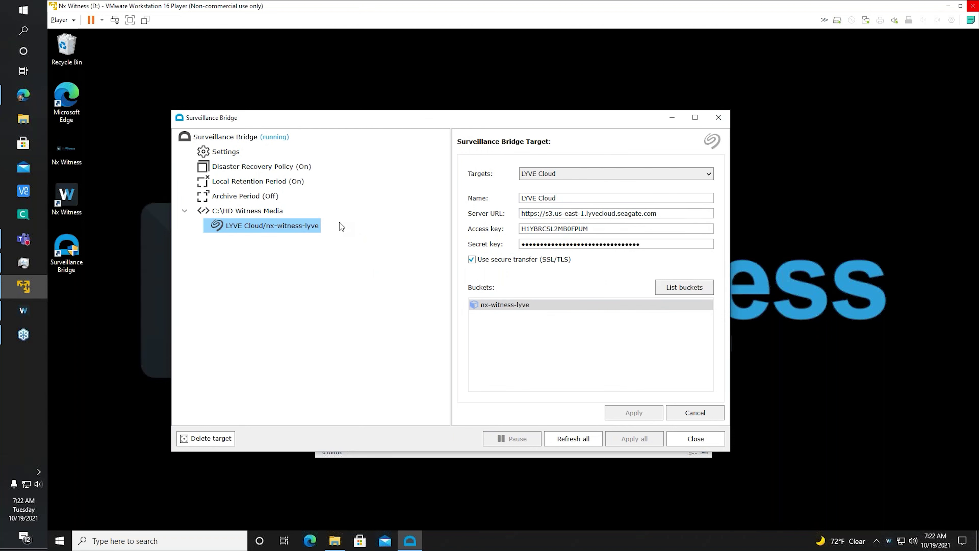
click(239, 210)
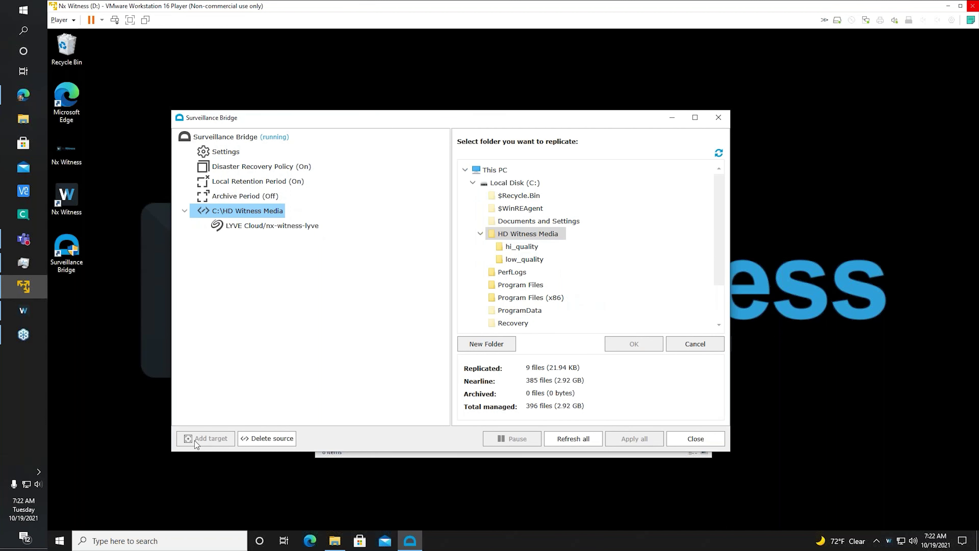
click(219, 136)
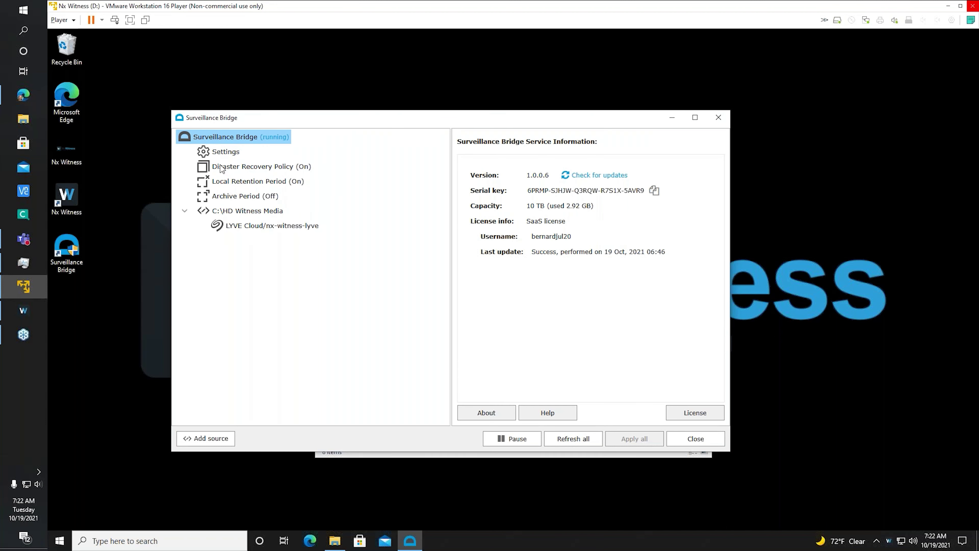
click(211, 438)
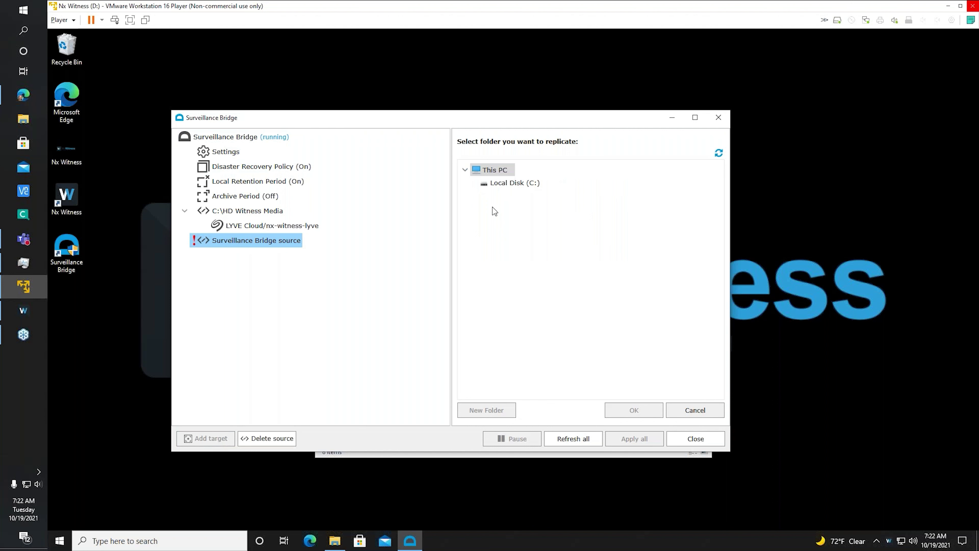
click(525, 184)
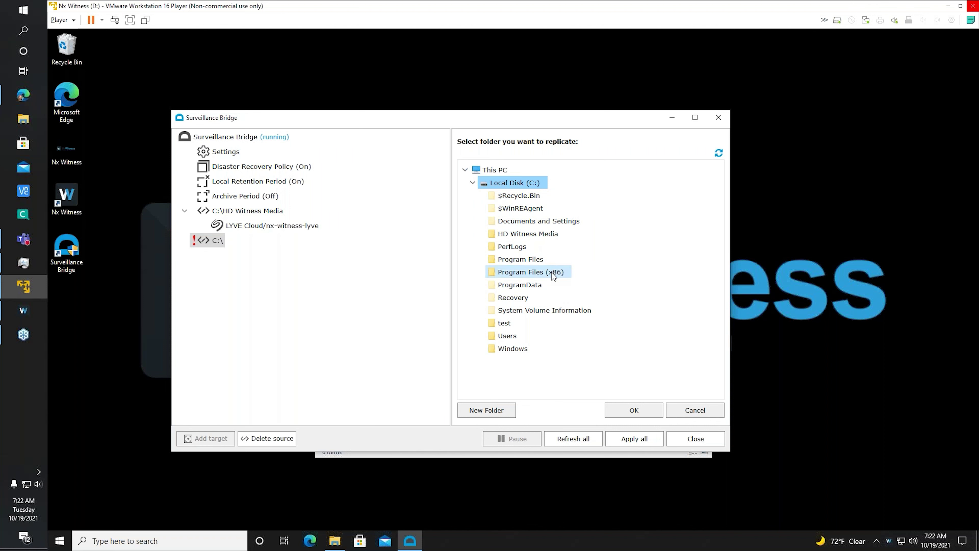
double_click(550, 233)
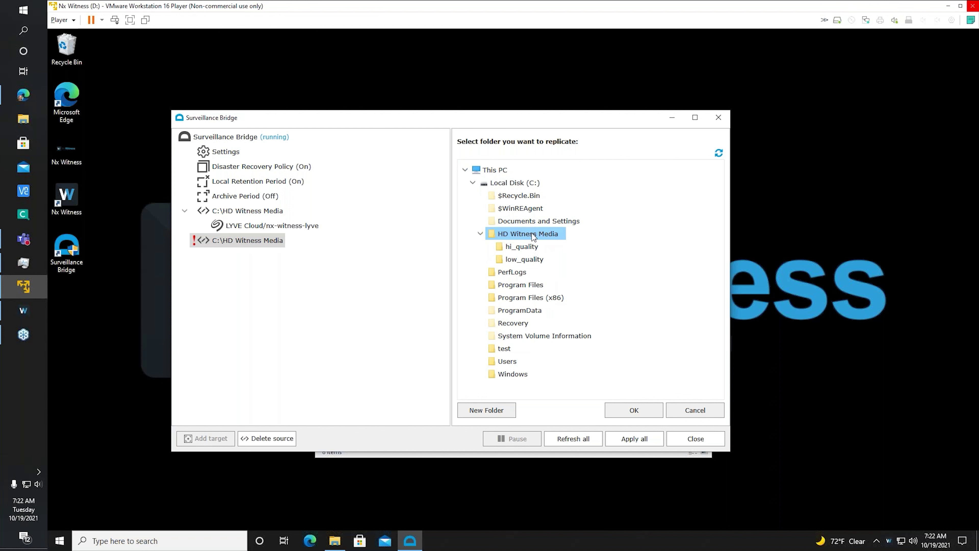
click(695, 410)
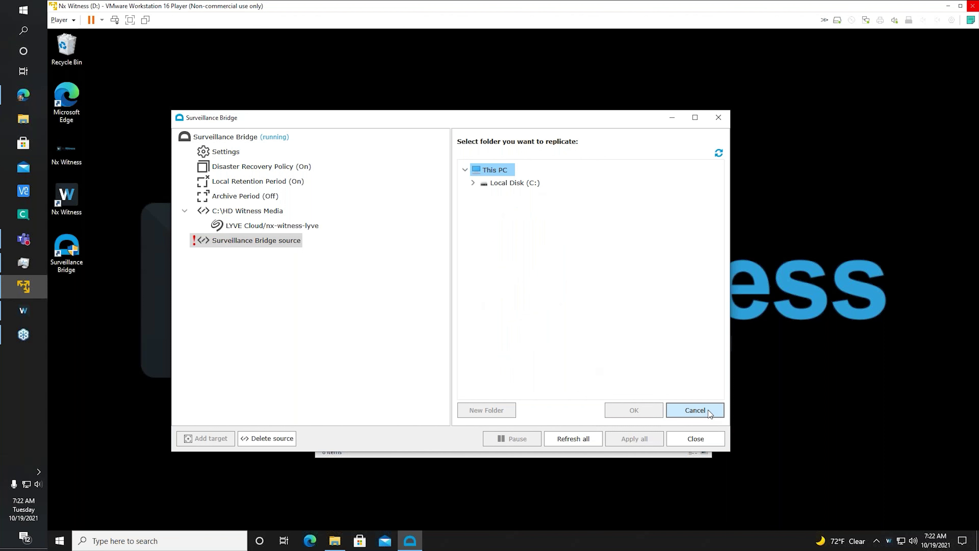
click(255, 211)
click(267, 241)
click(266, 438)
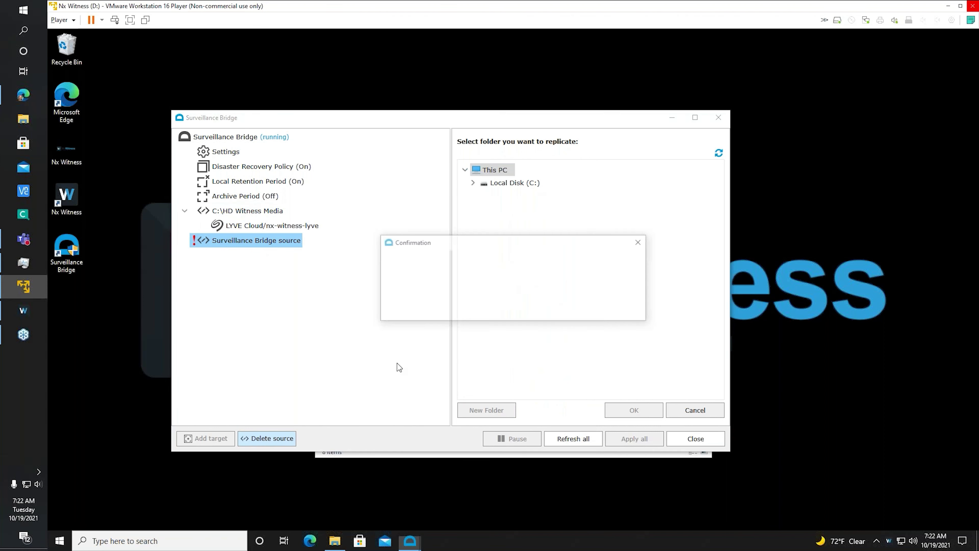
click(549, 309)
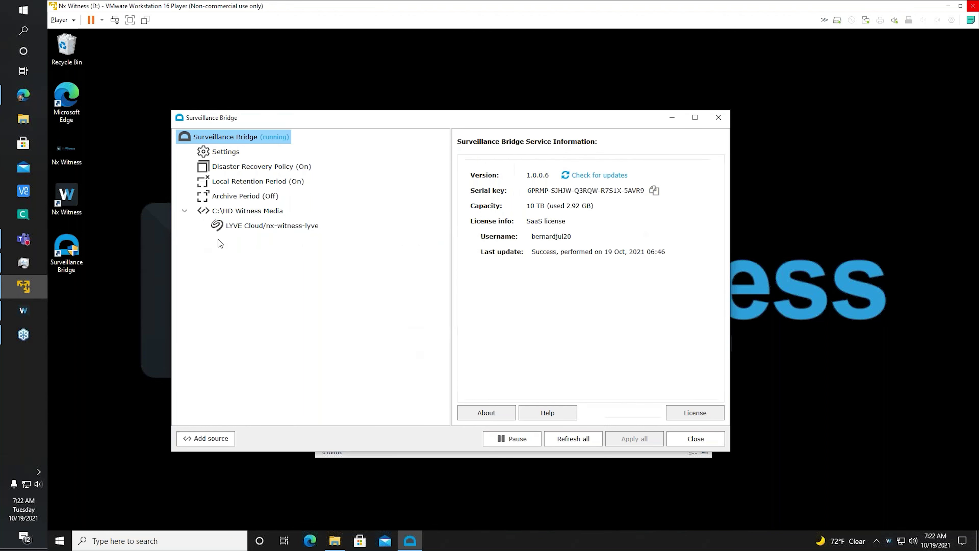
Review the C:\HD Witness Media source and its LYVE Cloud/nx-witness-lyve target configuration.
click(253, 213)
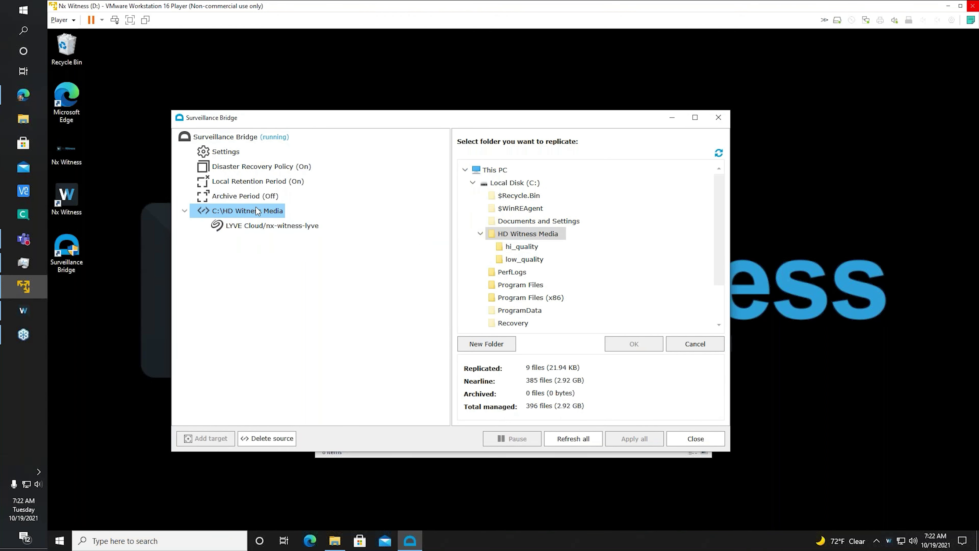
click(254, 228)
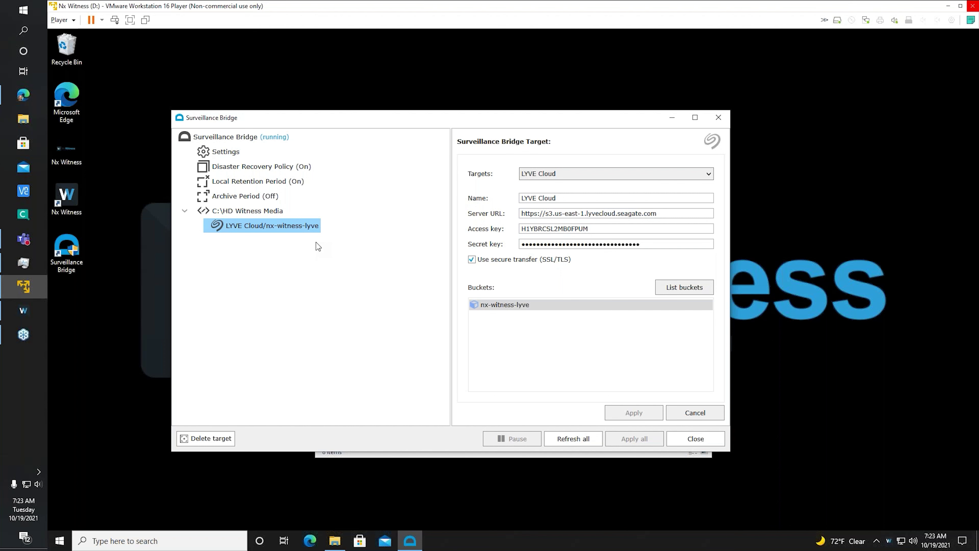
drag(529, 126, 563, 142)
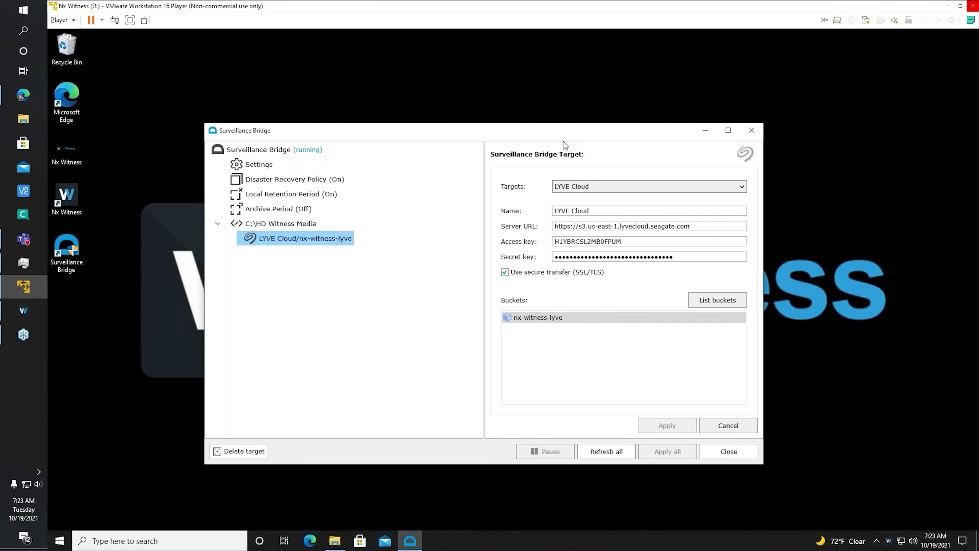
Open Task Manager in the virtual machine and show the Ethernet performance graph in a widened window.
right_click(571, 542)
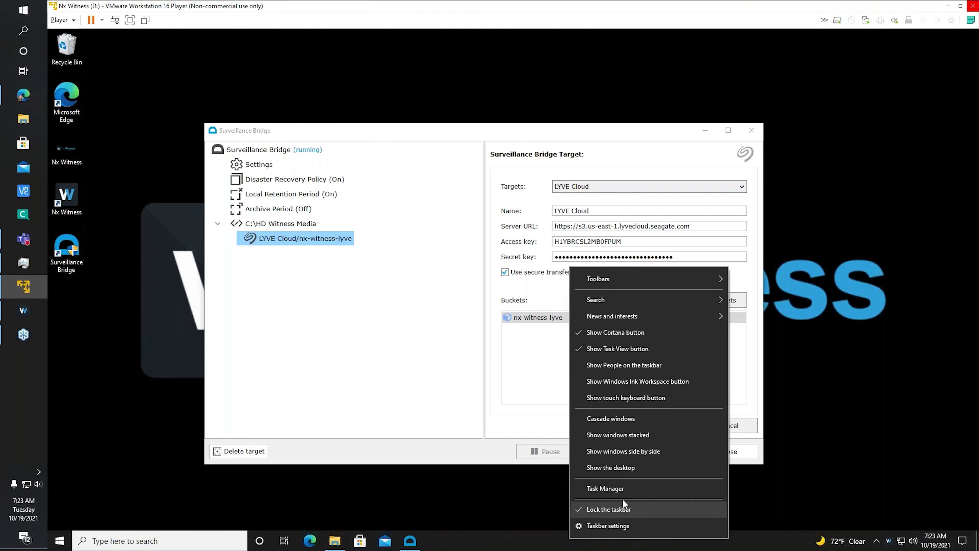
click(617, 488)
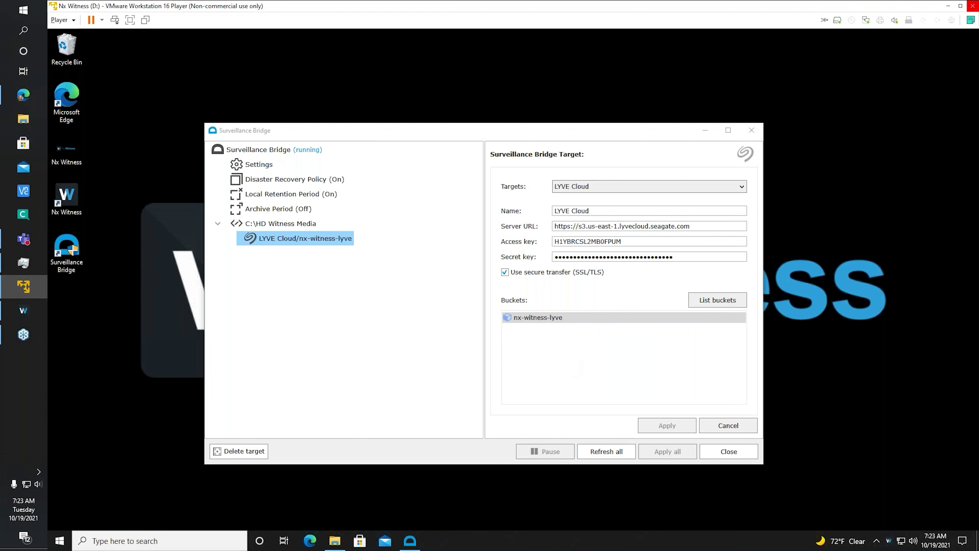
click(111, 73)
drag(307, 229, 316, 361)
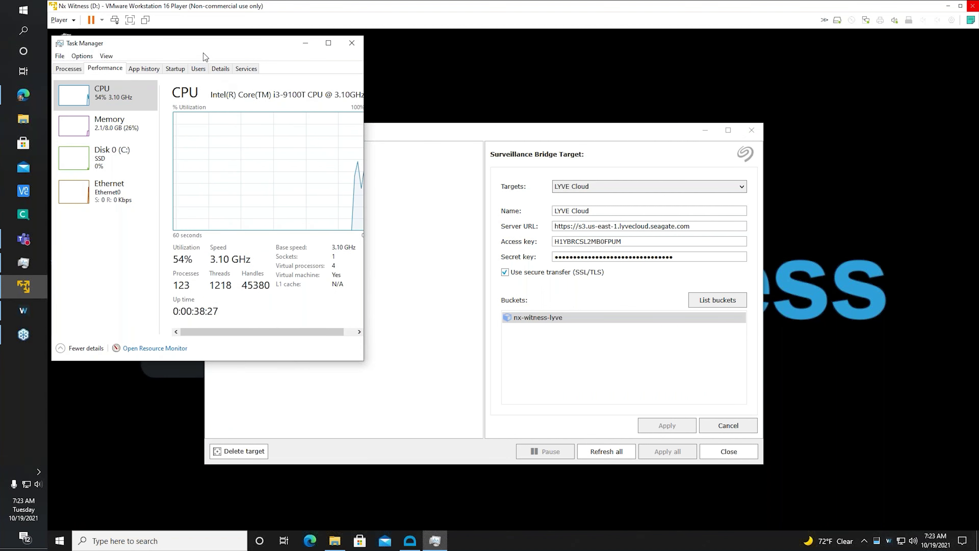
drag(204, 56, 247, 87)
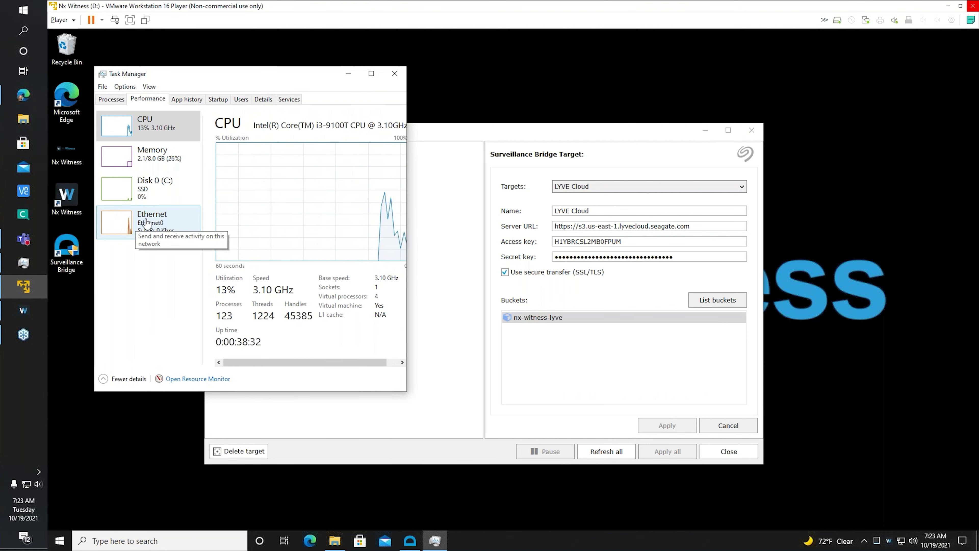
click(132, 230)
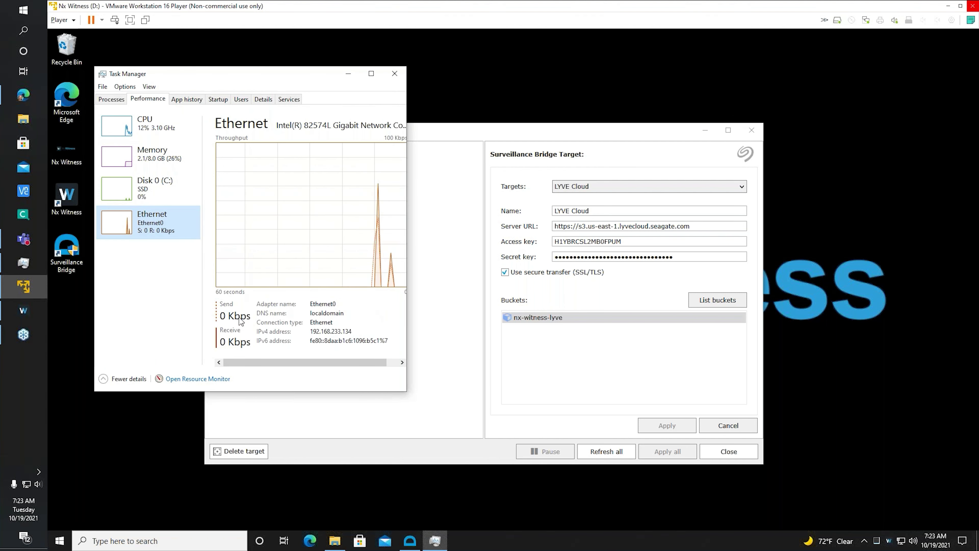
drag(407, 251, 458, 252)
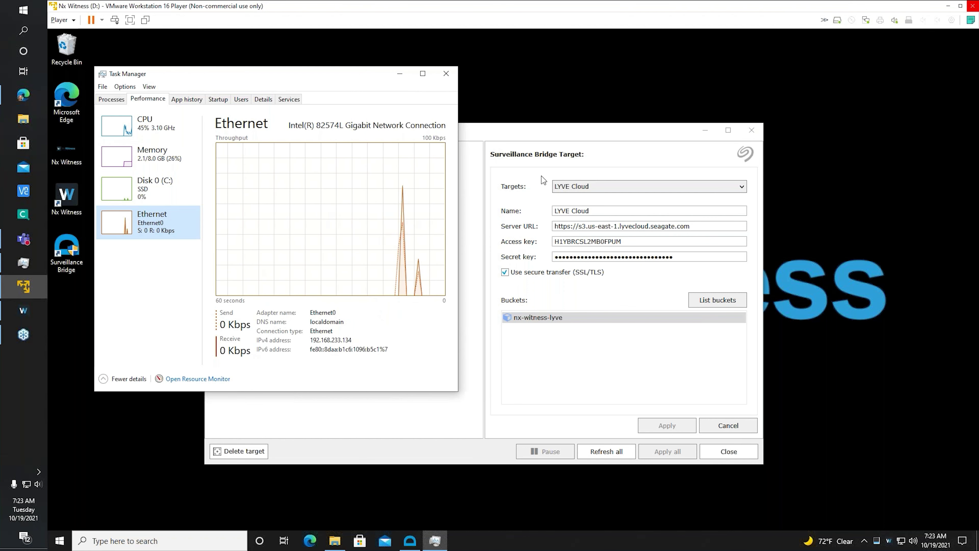
Return to Surveillance Bridge and view the Disaster Recovery Policy.
click(546, 133)
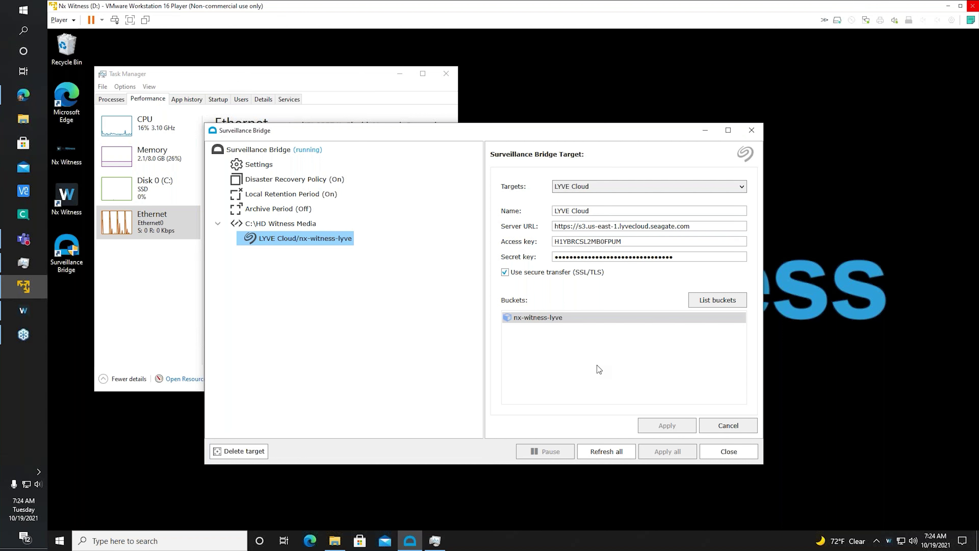
click(271, 182)
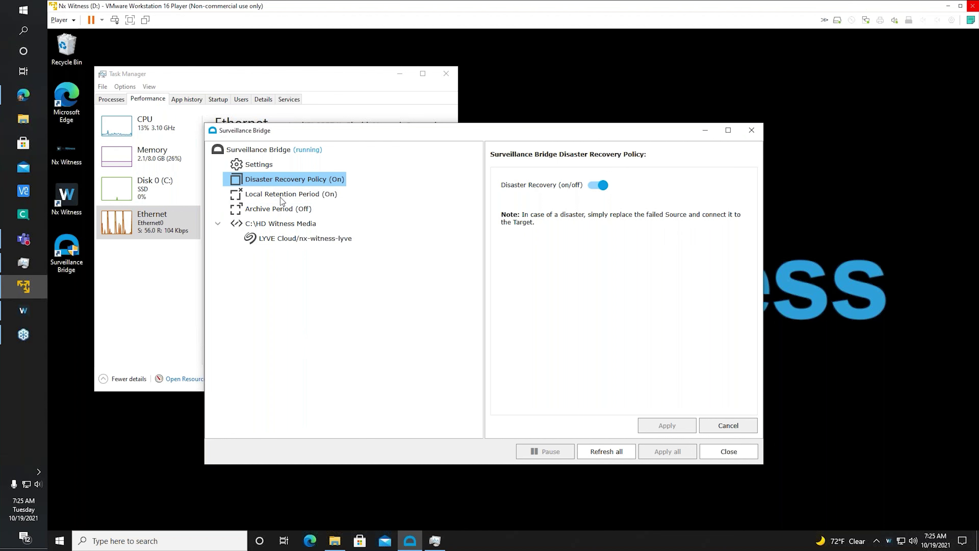
Add a new replication source using a new folder named recover on Local Disk (C:).
click(269, 150)
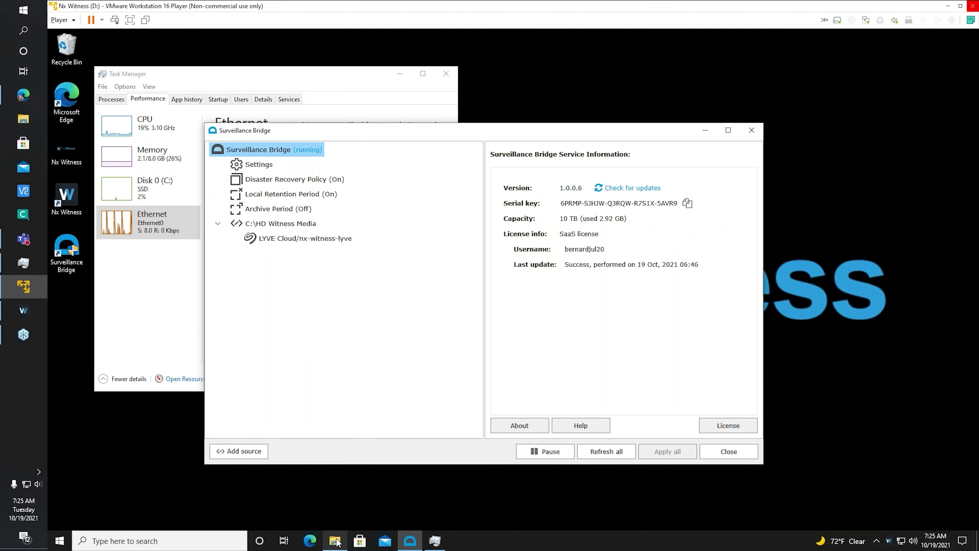
click(247, 453)
click(550, 195)
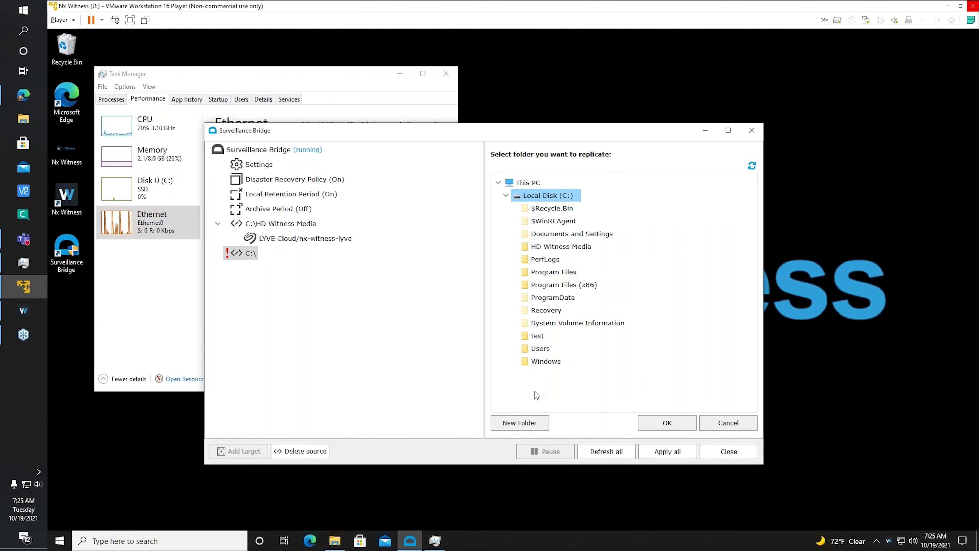
click(528, 422)
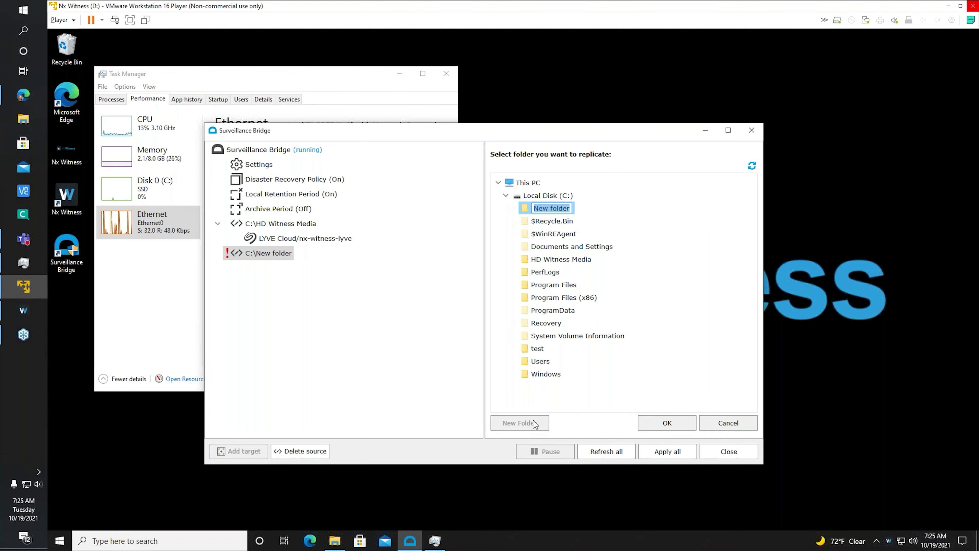
text(recover)
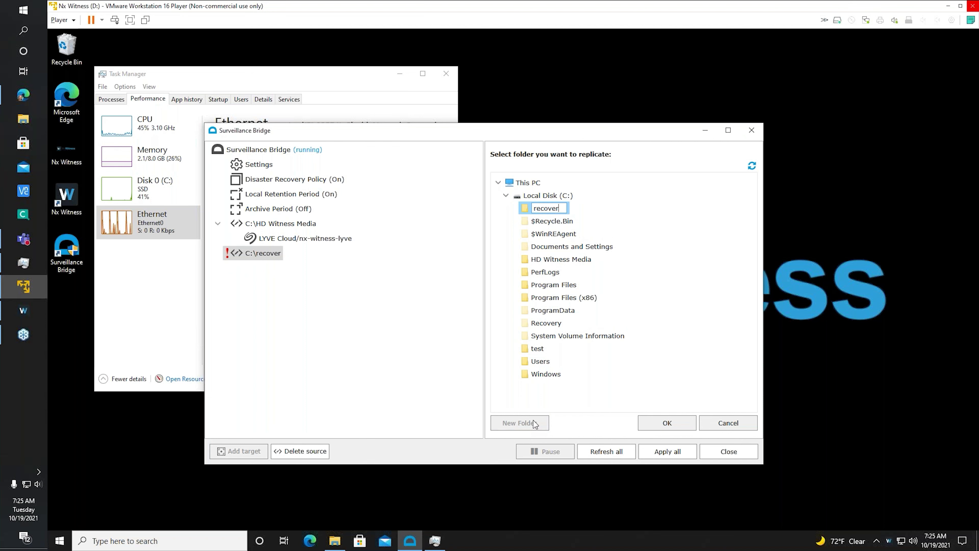
key(Return)
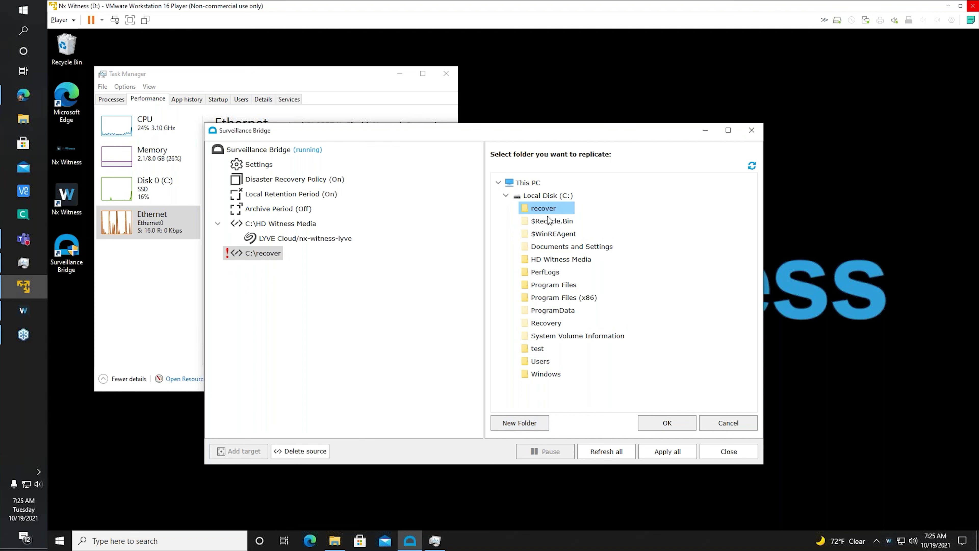
click(672, 420)
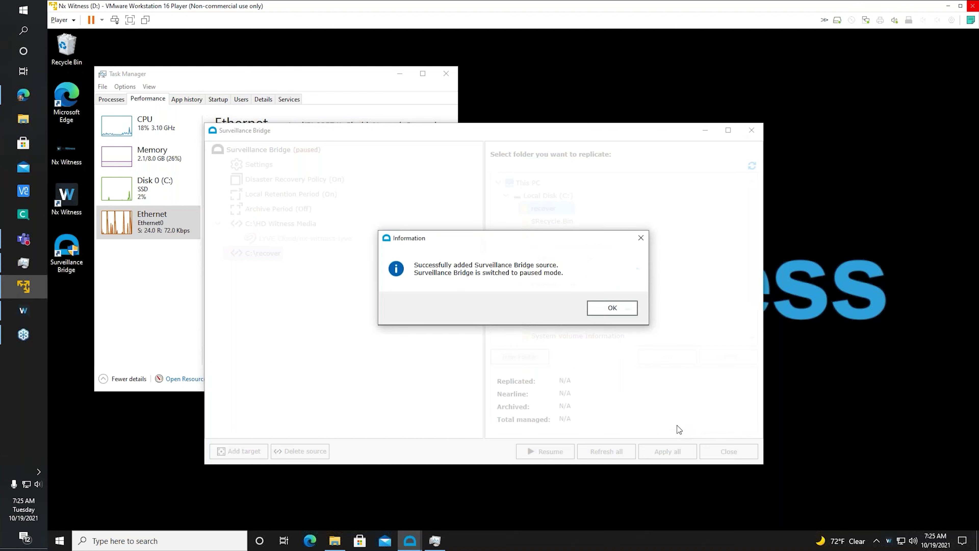
Add a LYVE Cloud public cloud target to the C:\recover source and load the saved LYVE Cloud connection settings.
click(604, 308)
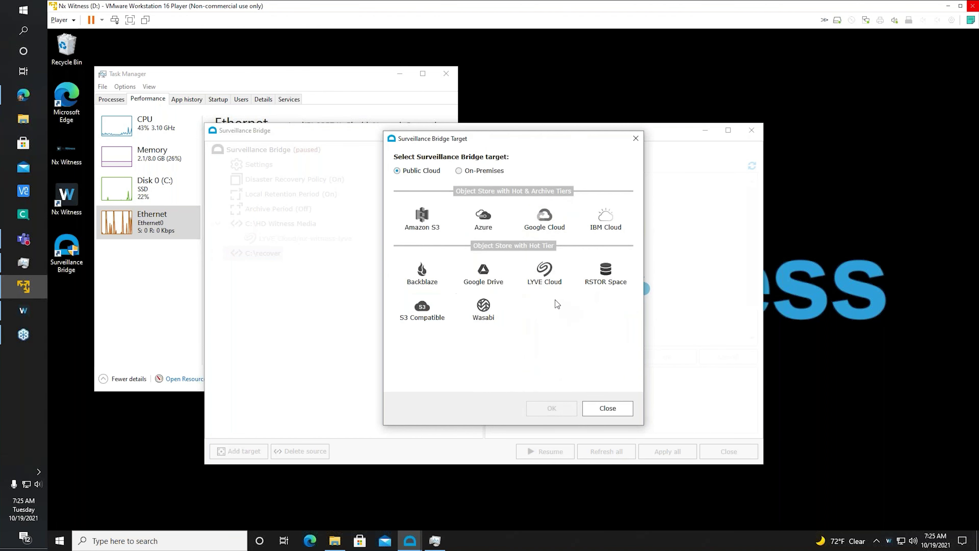
click(548, 273)
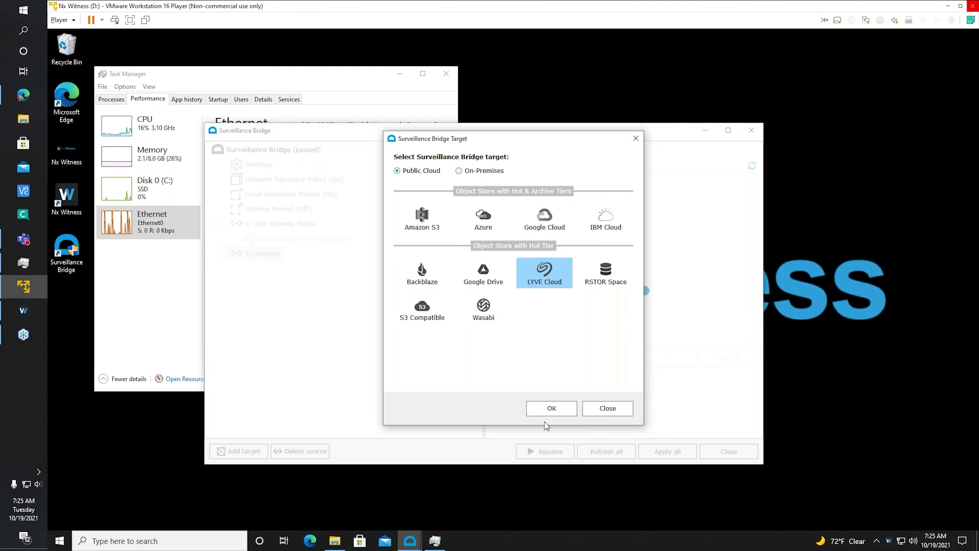
click(554, 405)
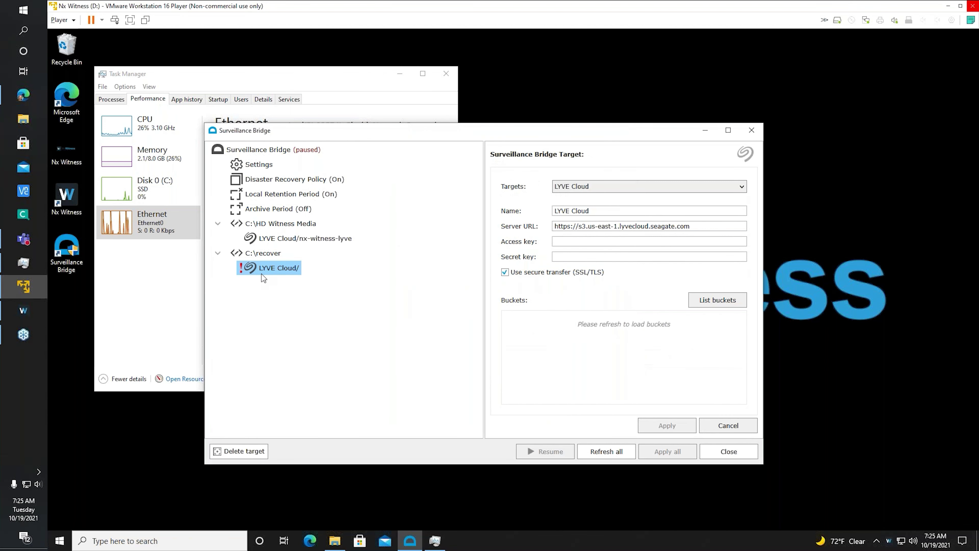
click(610, 185)
click(586, 207)
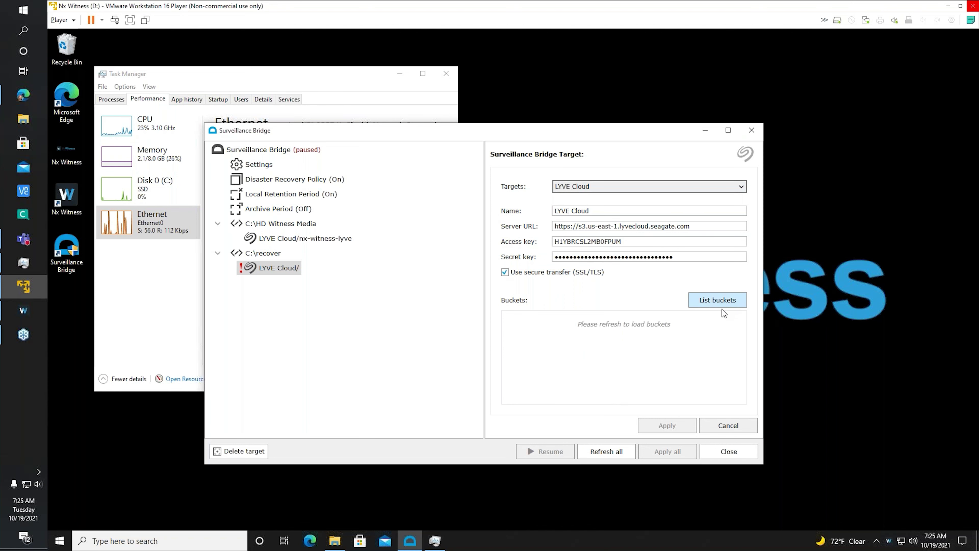
List the buckets, select nx-witness-lyve, and apply the target with Disaster Recovery light for the existing cloud data.
click(723, 300)
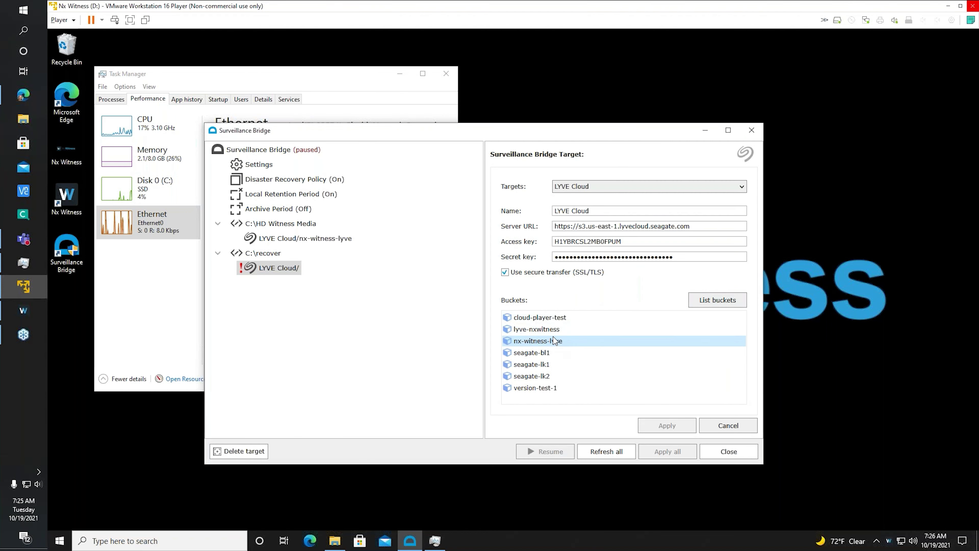
click(554, 340)
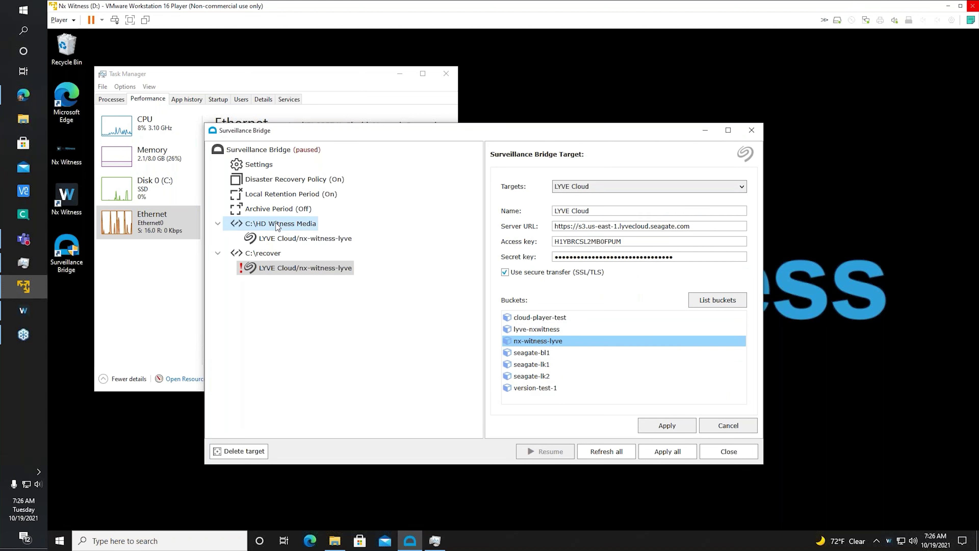
click(665, 428)
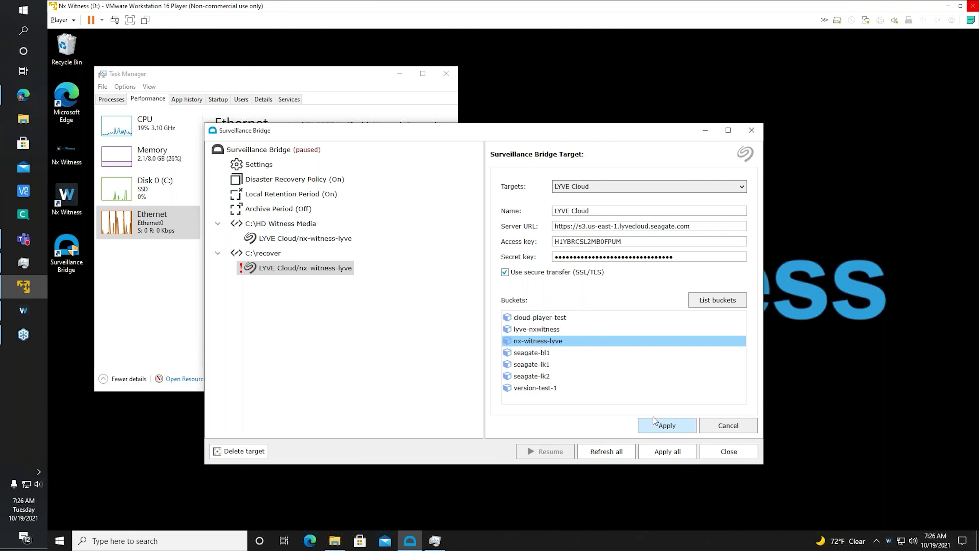
click(673, 426)
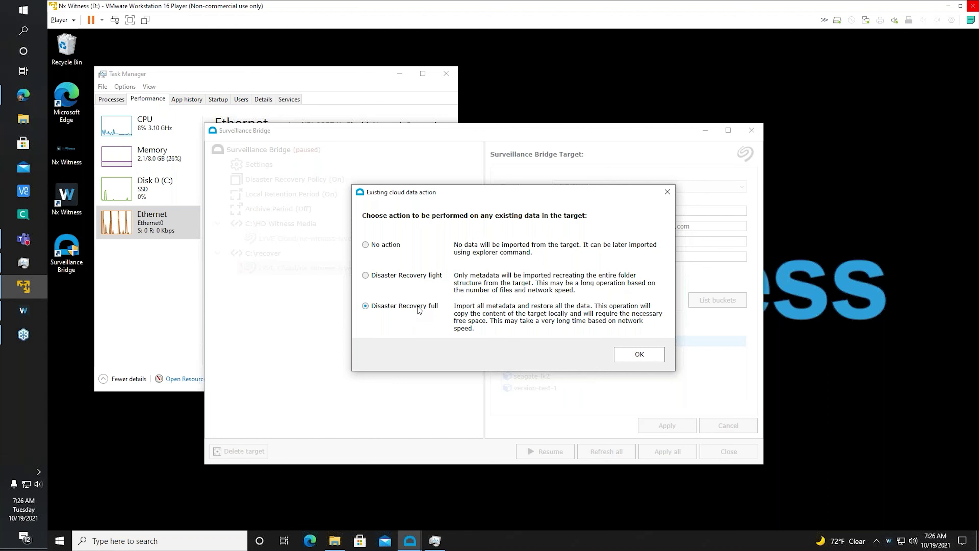
click(423, 274)
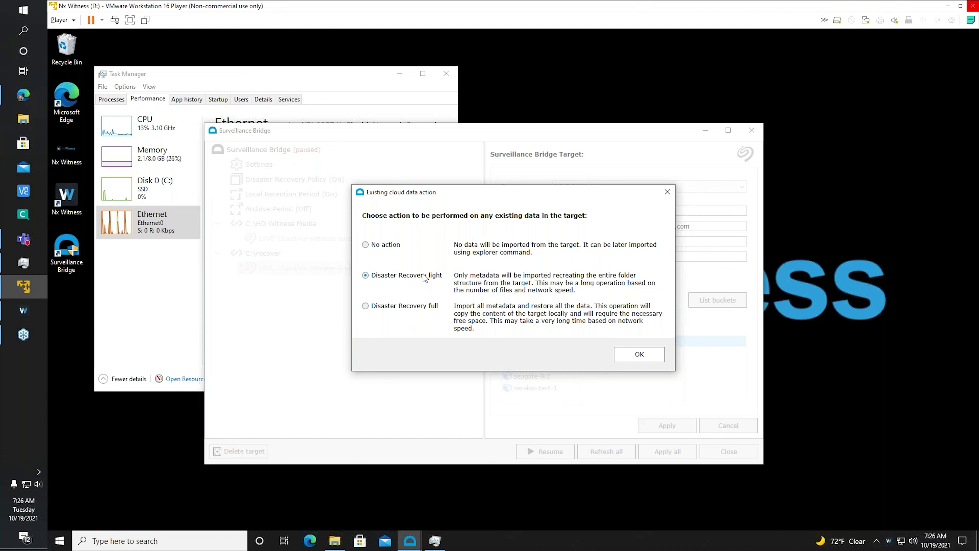
click(652, 357)
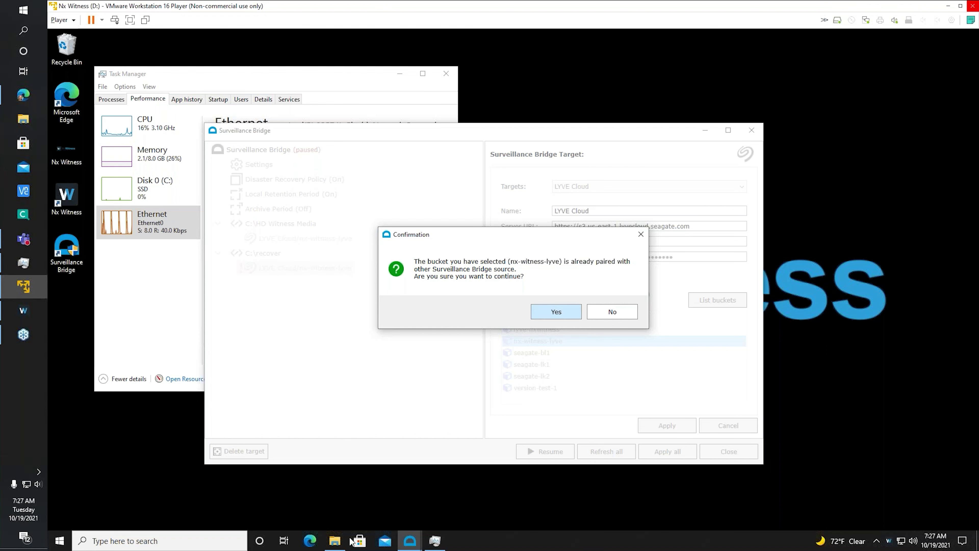
Open the recover folder on Local Disk (C:) in File Explorer and move its window clear of the pending confirmation.
click(335, 542)
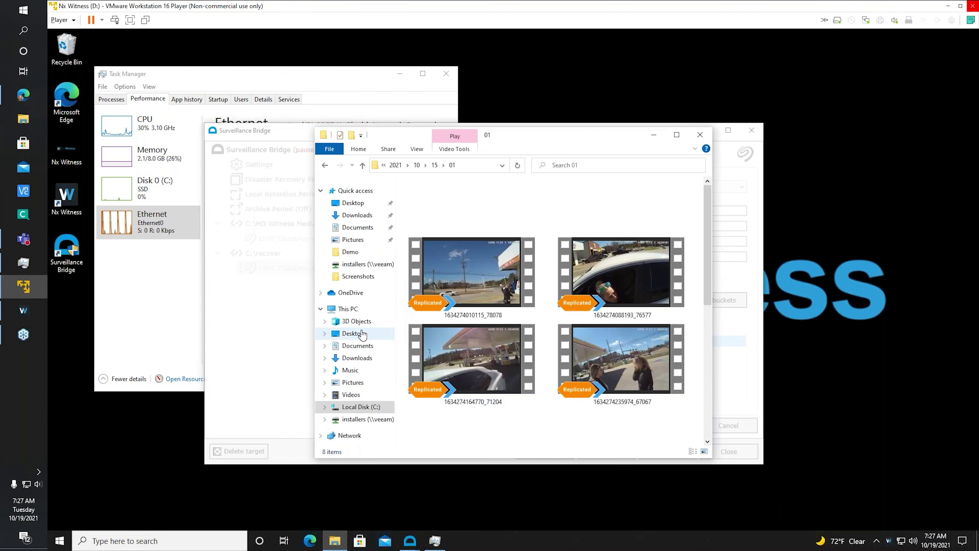
click(352, 407)
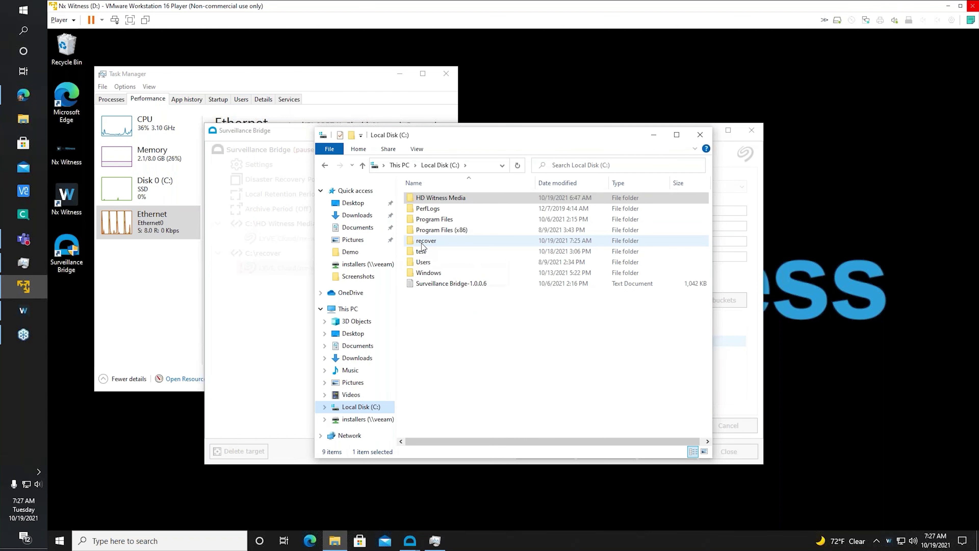
double_click(462, 244)
drag(517, 134, 255, 155)
Confirm adding the already paired nx-witness-lyve bucket as target and place the Surveillance Bridge window beside File Explorer.
click(561, 312)
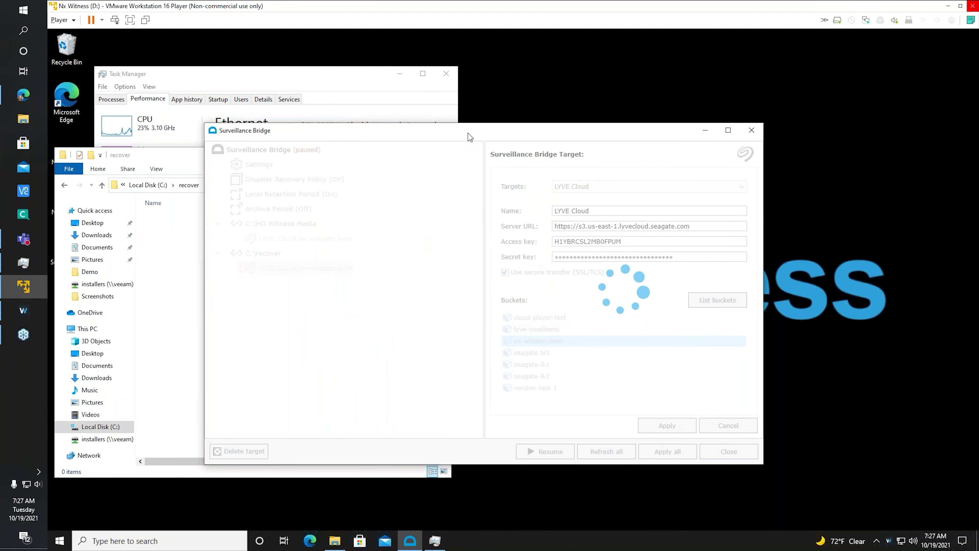
click(628, 309)
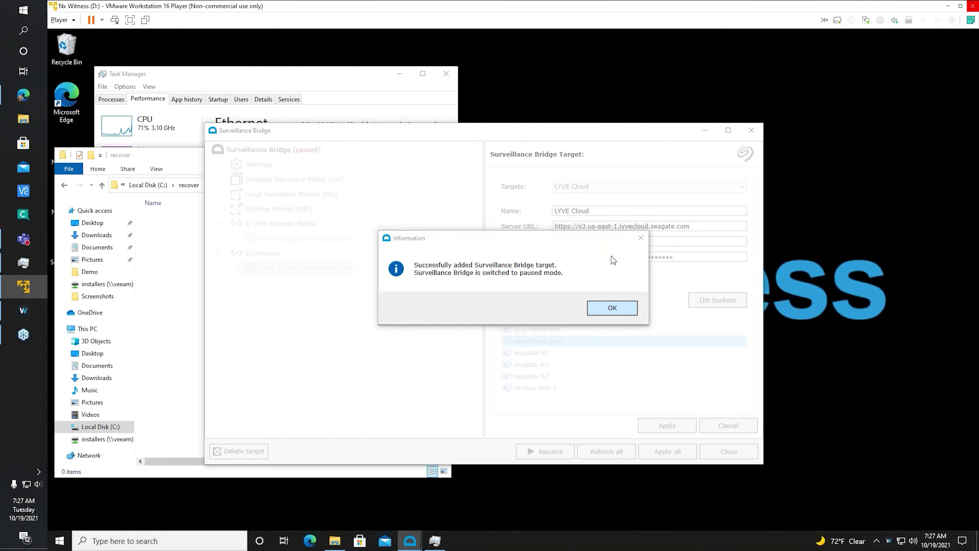
drag(517, 133, 713, 165)
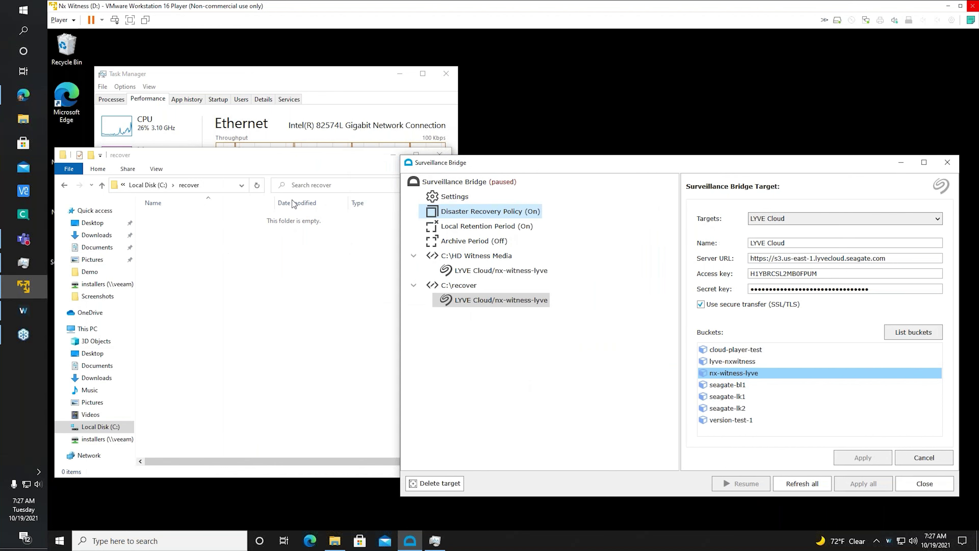
Browse the recover folder's hi_quality recordings in File Explorer down to the 2021\10\15\01 folder.
click(273, 165)
double_click(168, 219)
double_click(182, 239)
double_click(165, 218)
double_click(156, 215)
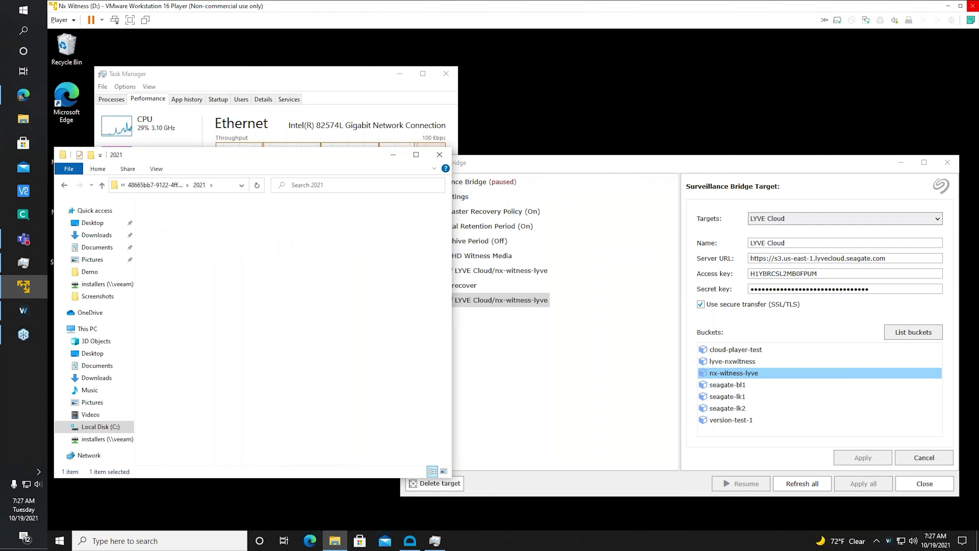
double_click(153, 219)
click(161, 228)
click(162, 228)
double_click(152, 228)
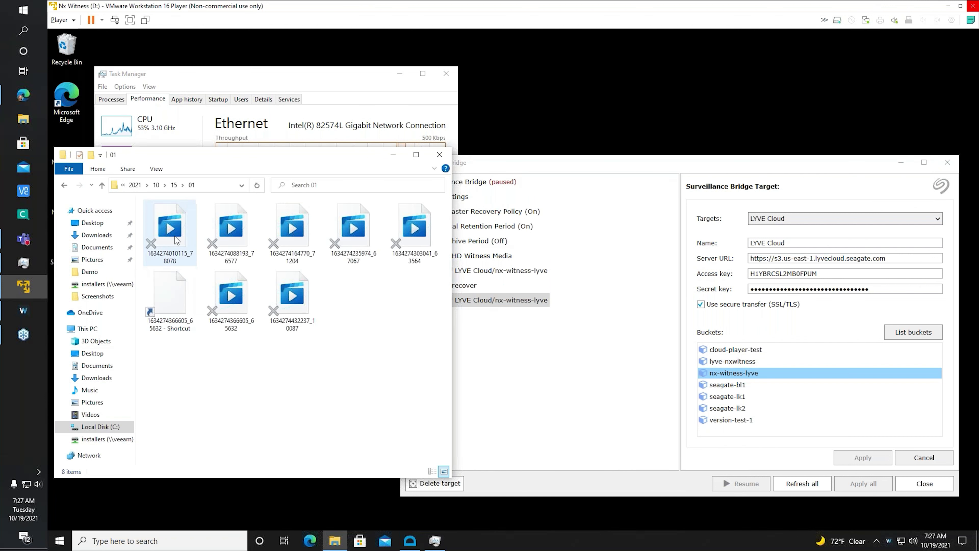
click(239, 298)
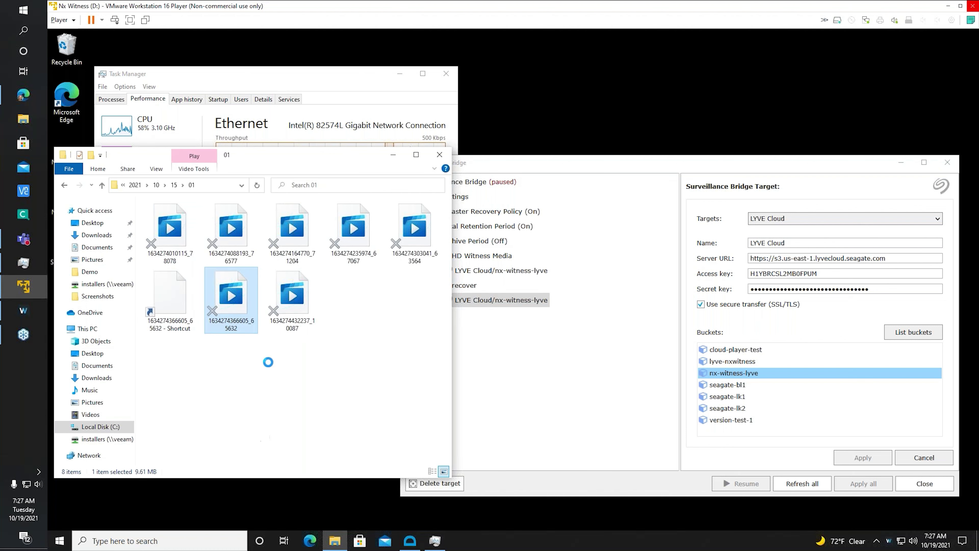
right_click(239, 296)
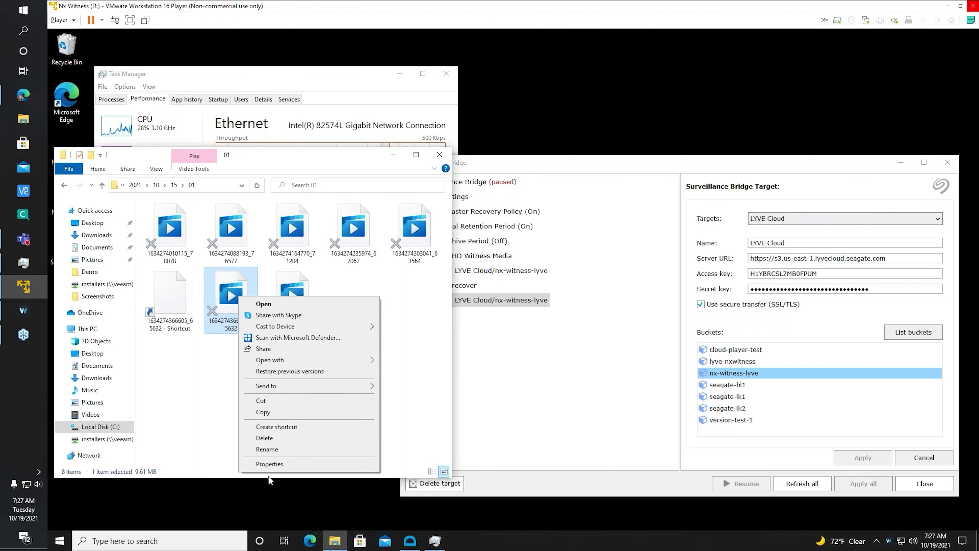
click(277, 462)
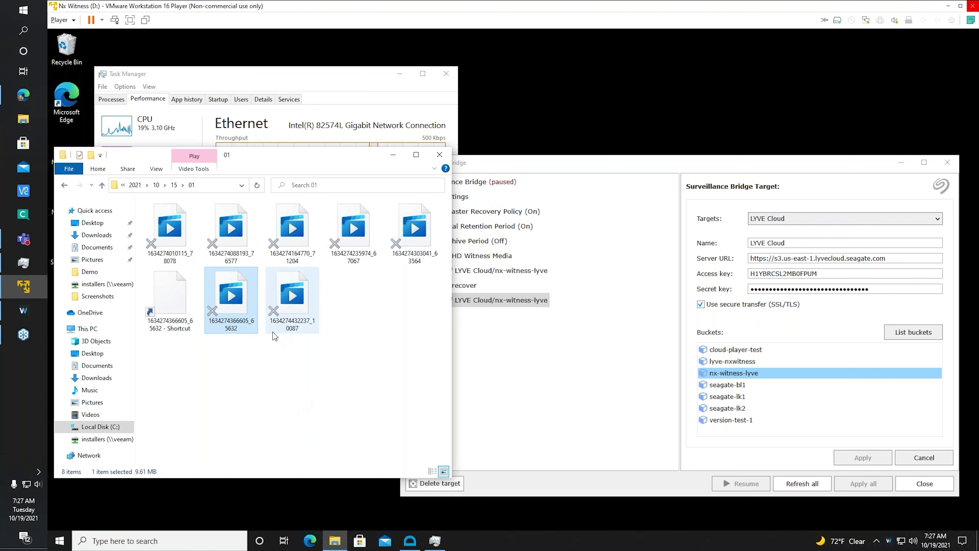
drag(314, 390, 282, 391)
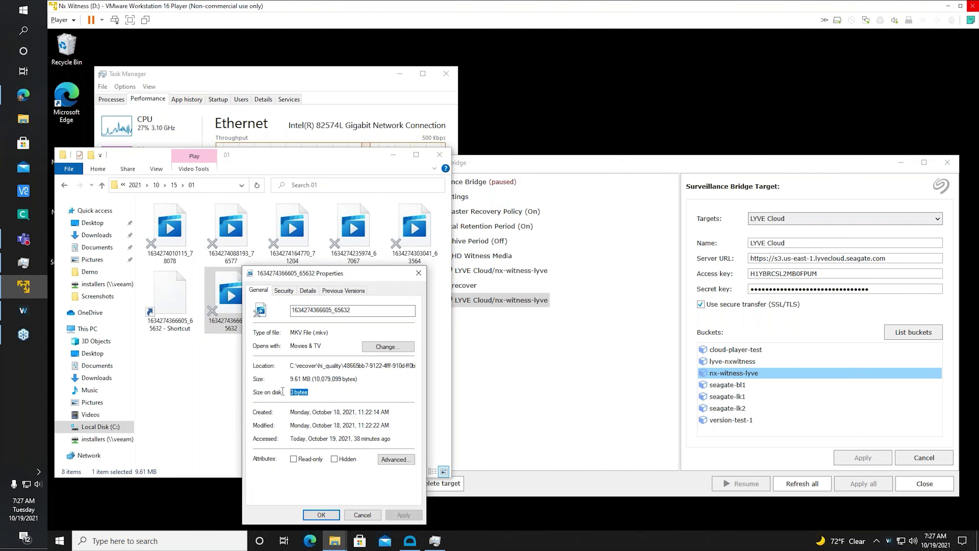
click(314, 390)
drag(309, 378, 289, 380)
click(314, 392)
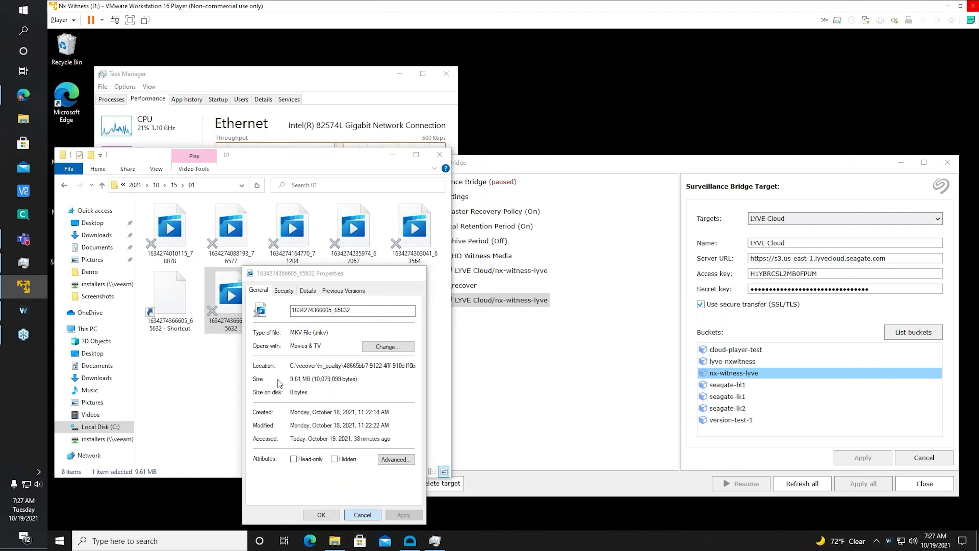
click(364, 517)
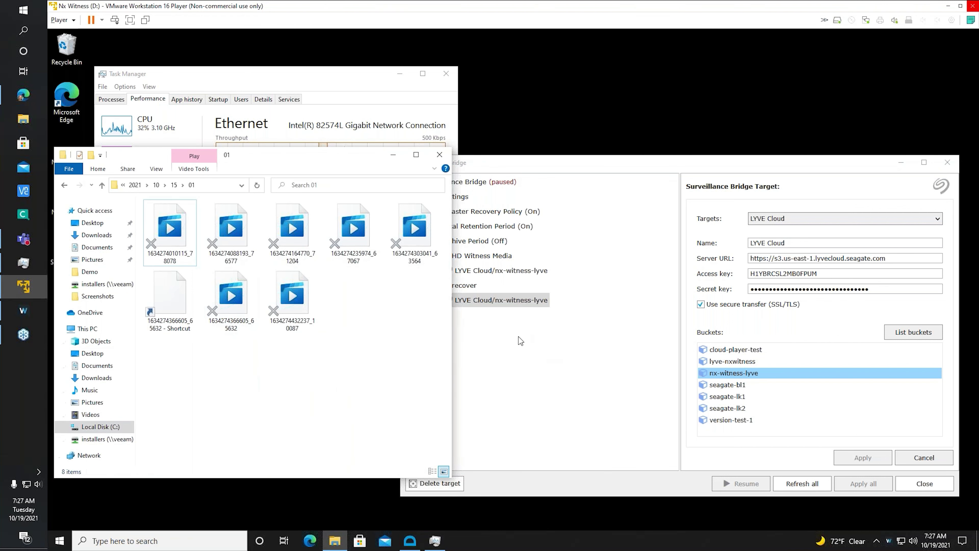
Delete the C:\recover source from Surveillance Bridge and confirm the deletion.
click(460, 286)
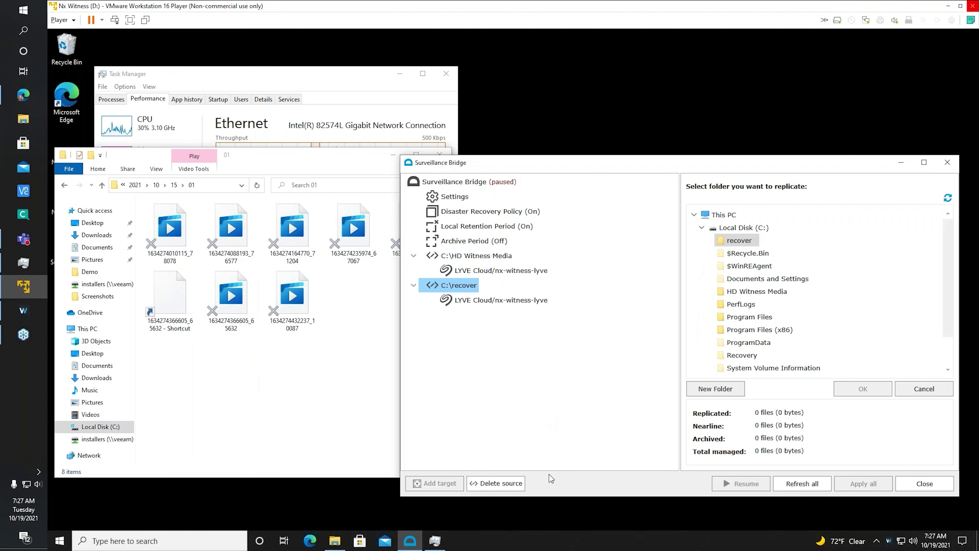
click(498, 485)
click(567, 324)
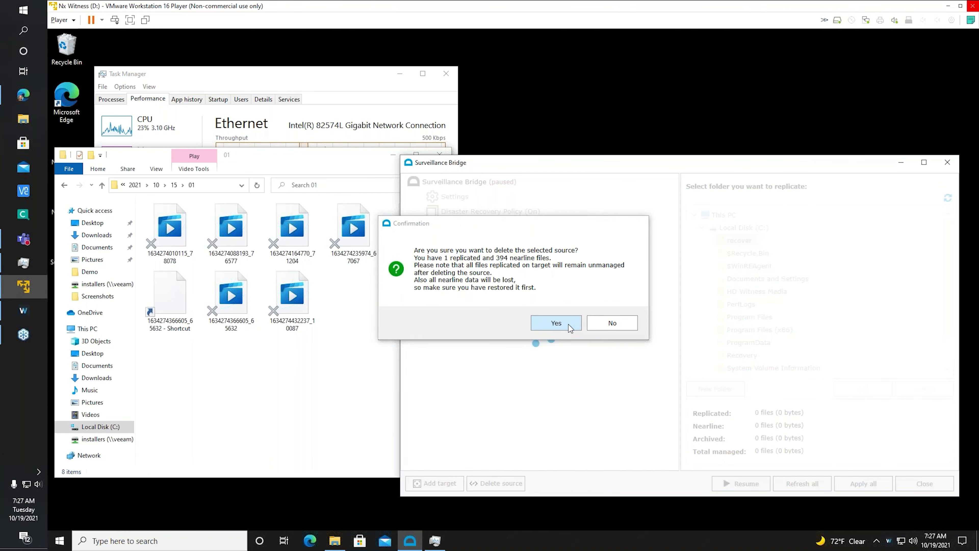
Open the HD Witness Media folder on Local Disk (C:) in File Explorer.
click(100, 426)
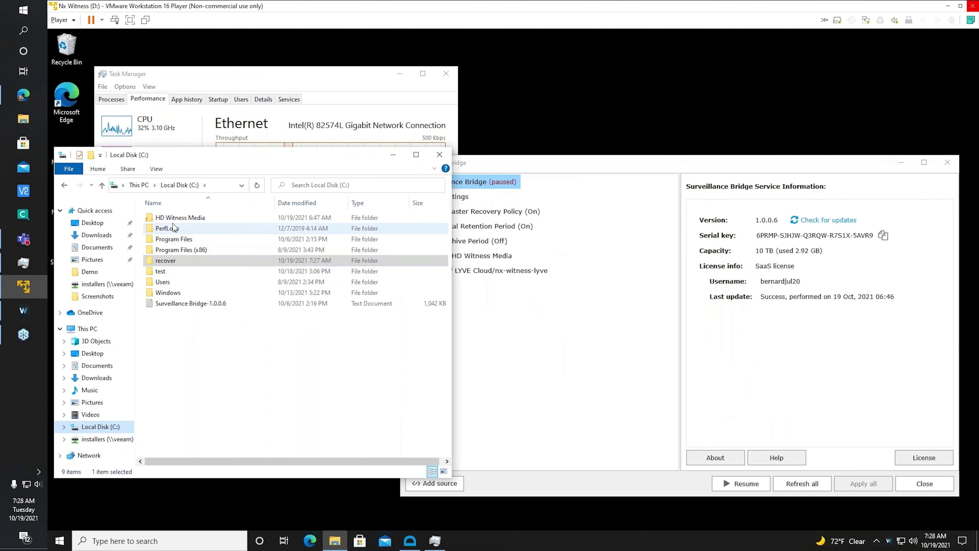
click(179, 218)
double_click(180, 219)
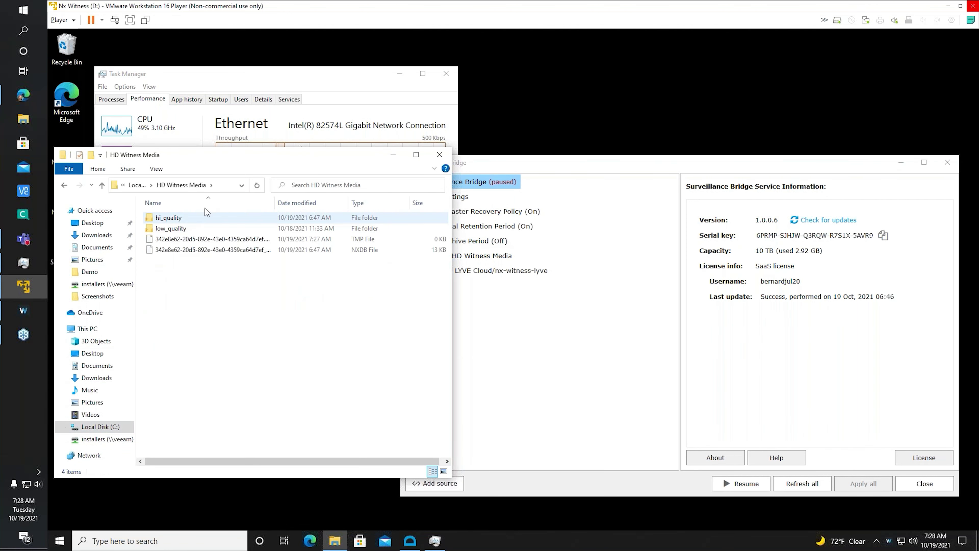
Bring the Surveillance Bridge window forward, move it over File Explorer, and resume the paused service.
click(589, 172)
drag(589, 171, 416, 155)
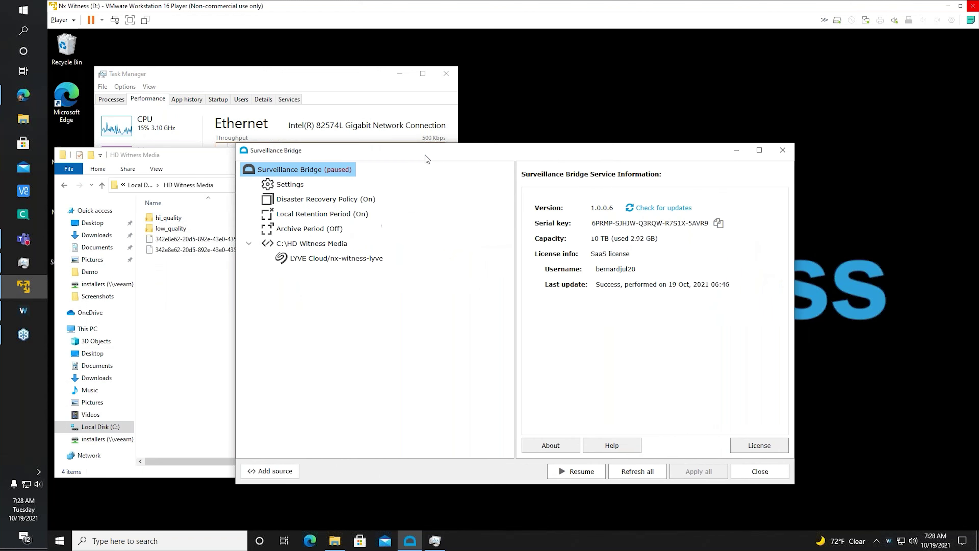
click(570, 468)
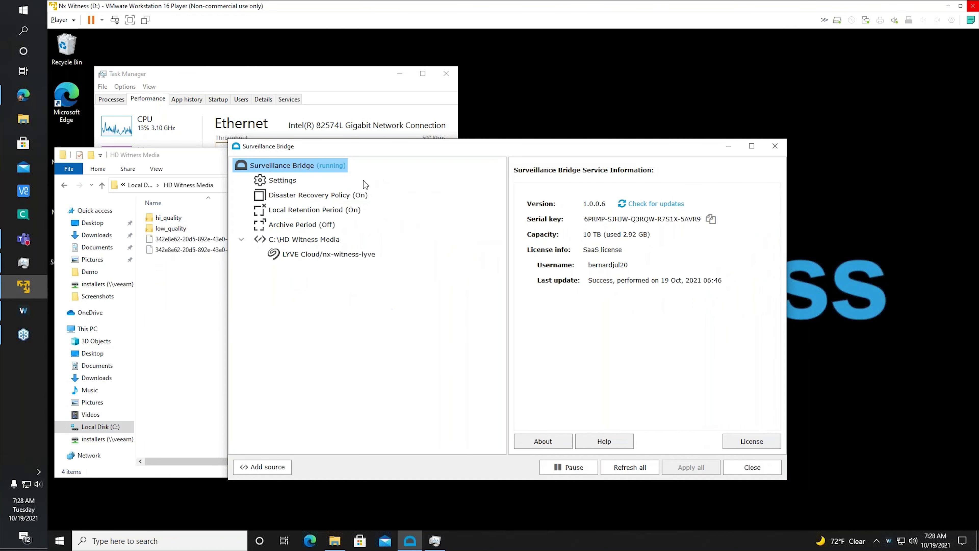
Review the Disaster Recovery Policy and the Local Retention Period's age-based settings, including the available time units.
click(314, 194)
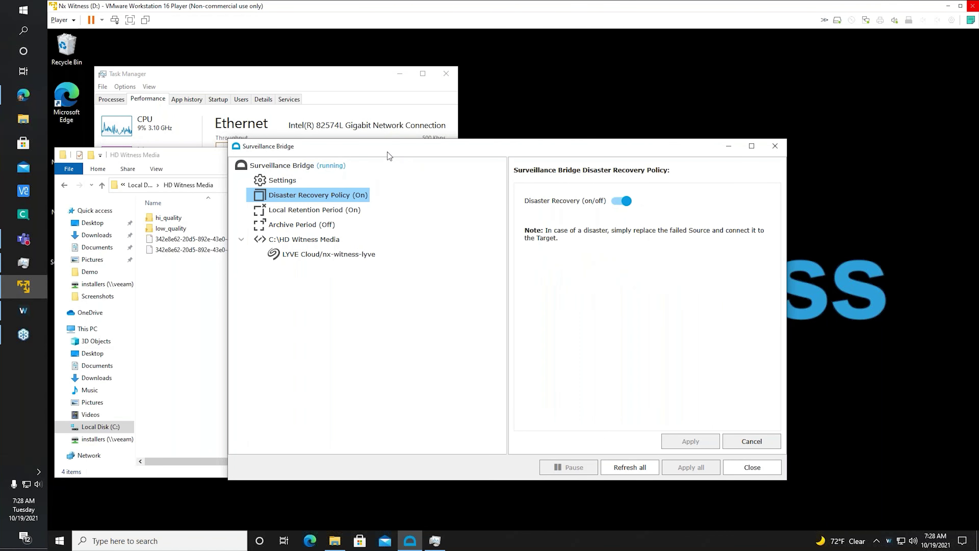
click(323, 214)
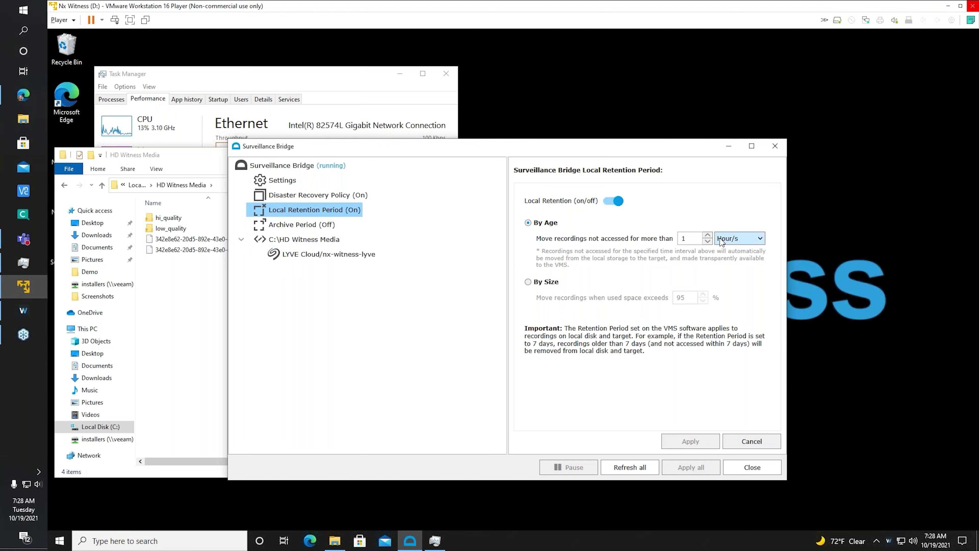
click(754, 245)
click(746, 215)
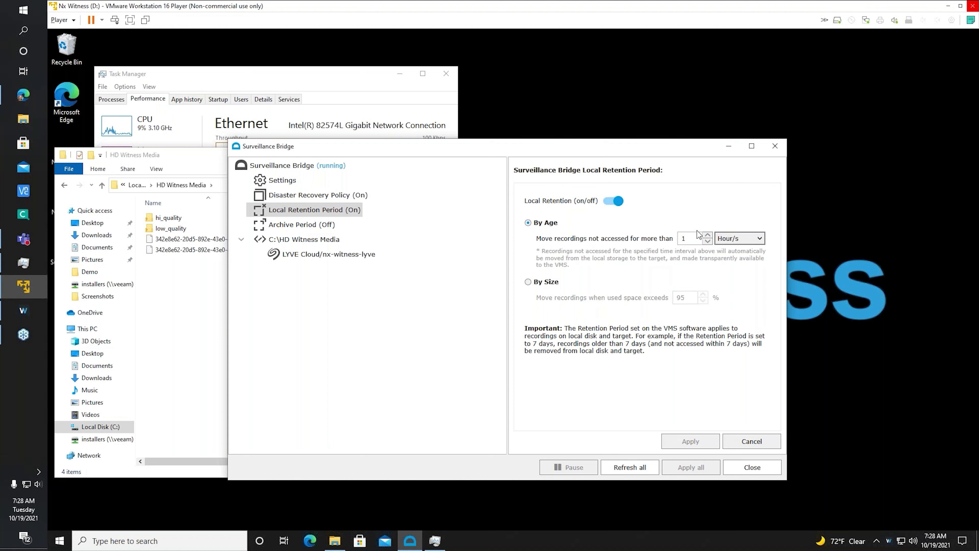
click(737, 239)
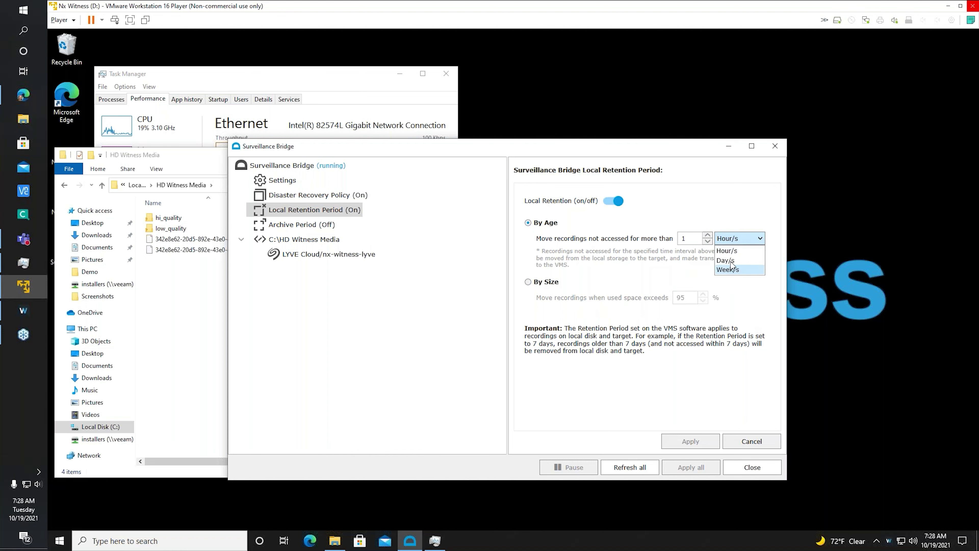
click(698, 216)
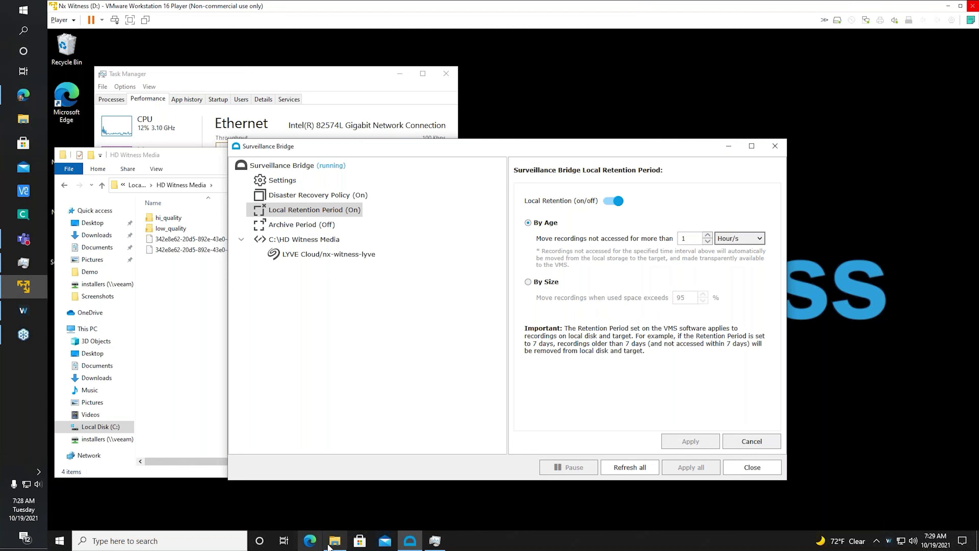
In File Explorer, open the recordings folder 2021\10\15\01 under the hi_quality camera folder and view its video files.
mouse_move(336, 545)
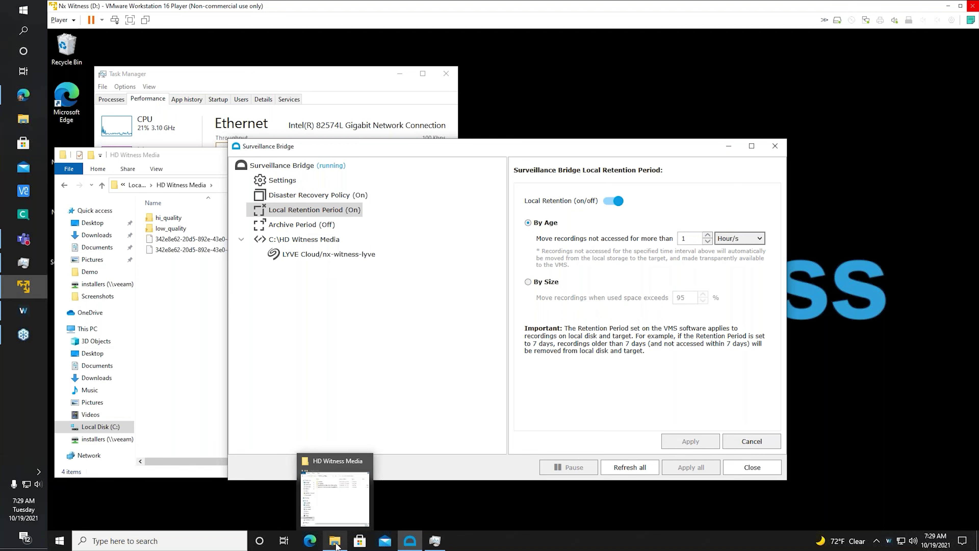
click(341, 508)
double_click(168, 217)
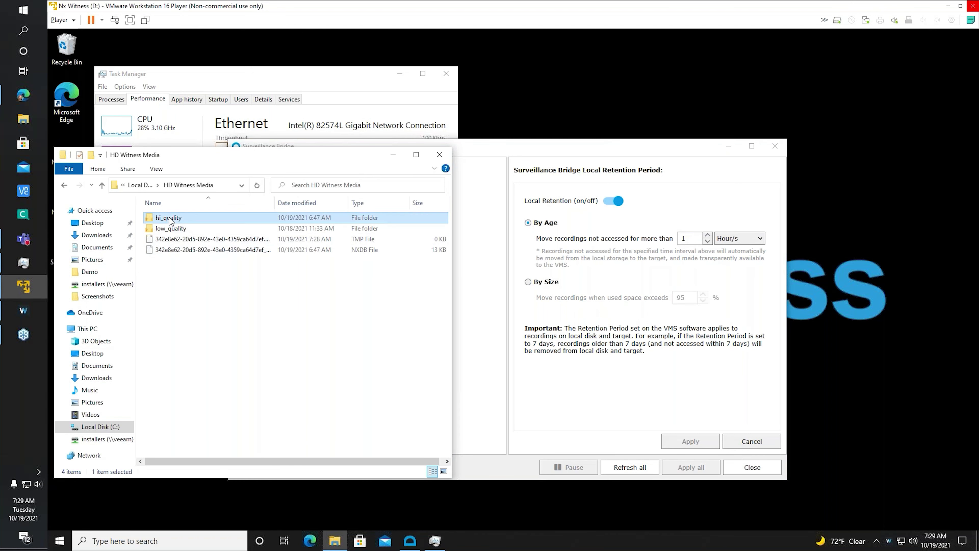
click(172, 240)
double_click(172, 239)
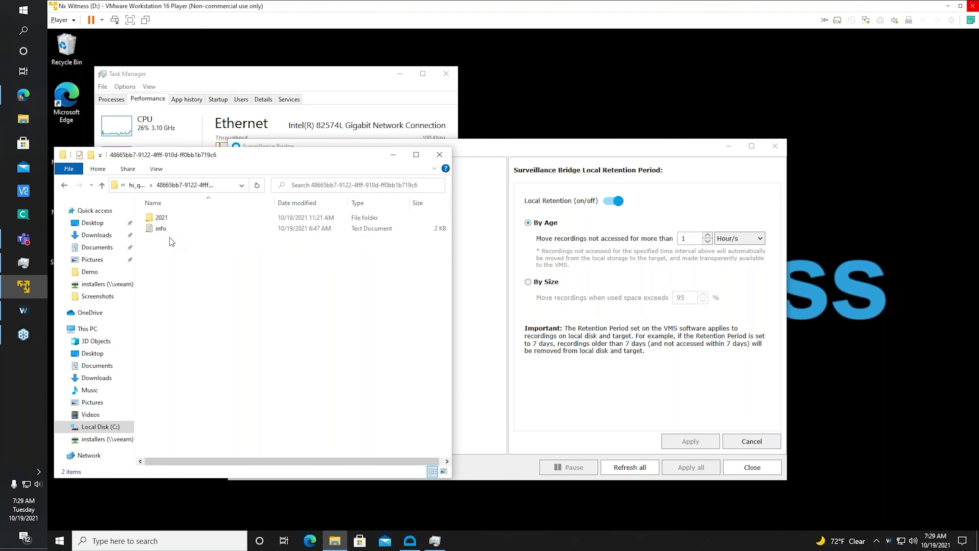
double_click(167, 218)
double_click(166, 220)
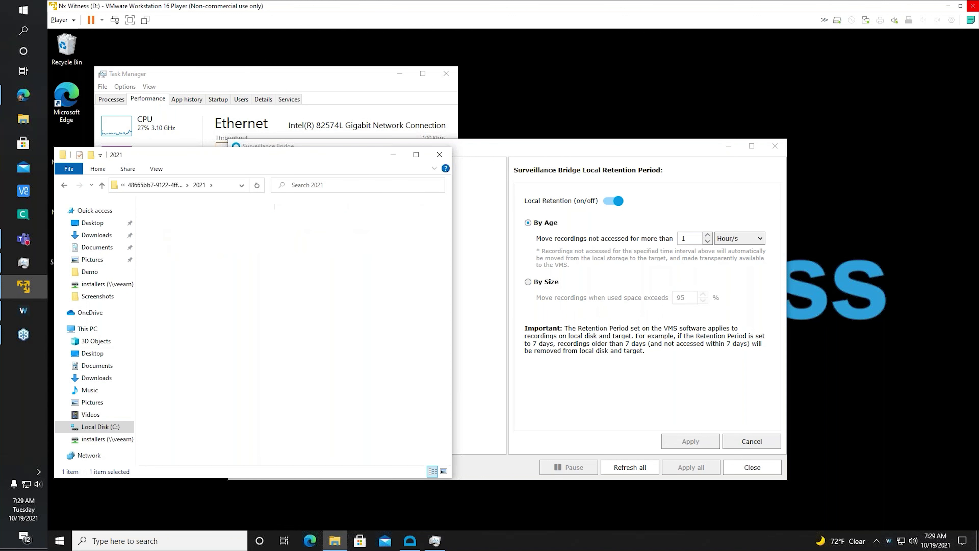
double_click(161, 219)
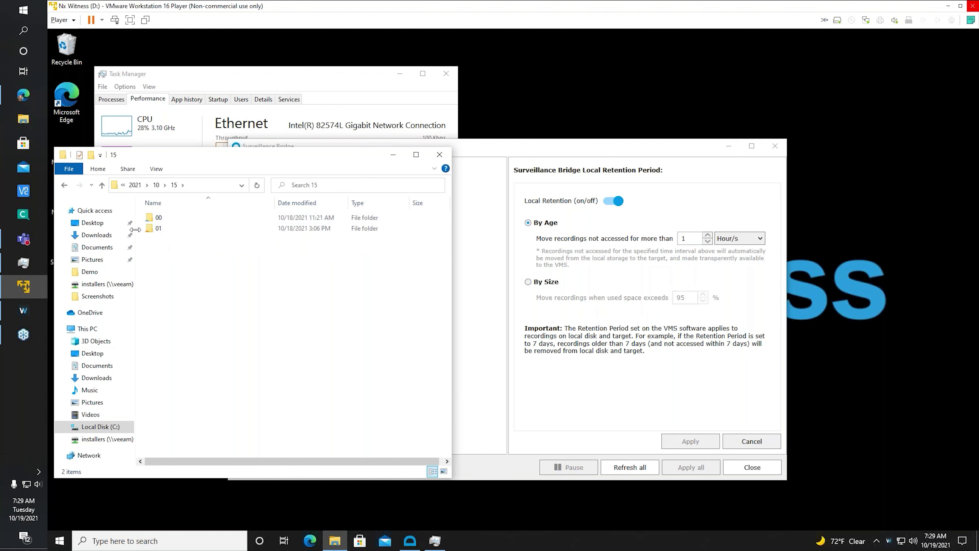
double_click(158, 228)
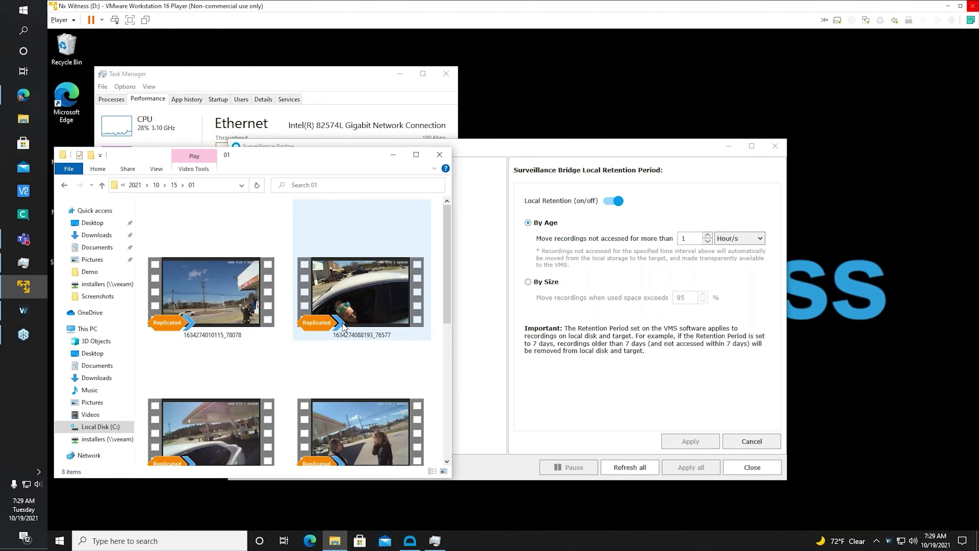
scroll(303, 247, down, 1)
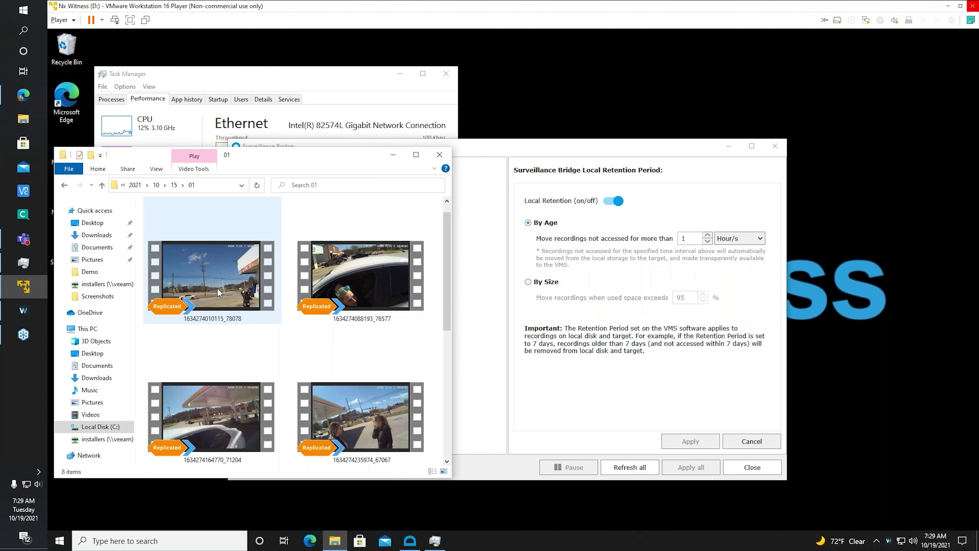
click(216, 262)
right_click(217, 262)
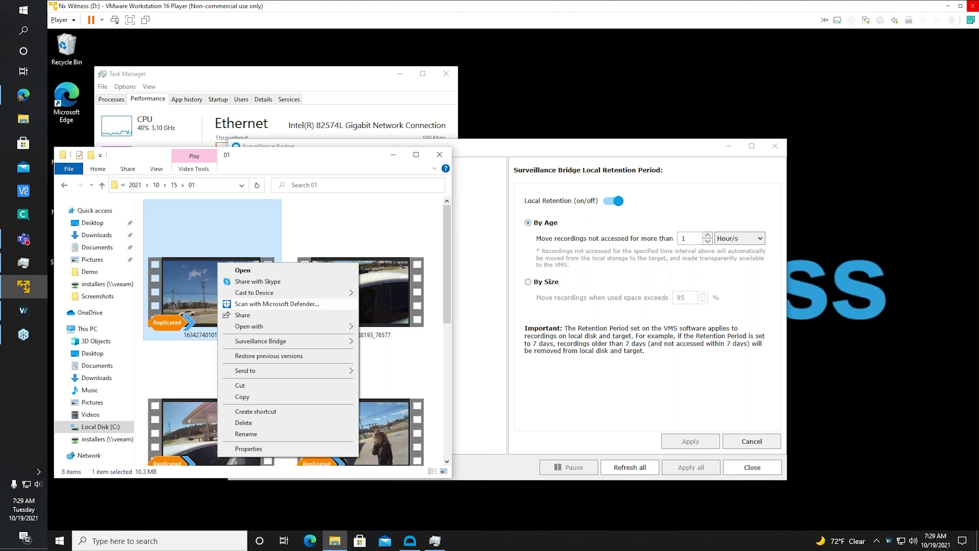
click(260, 449)
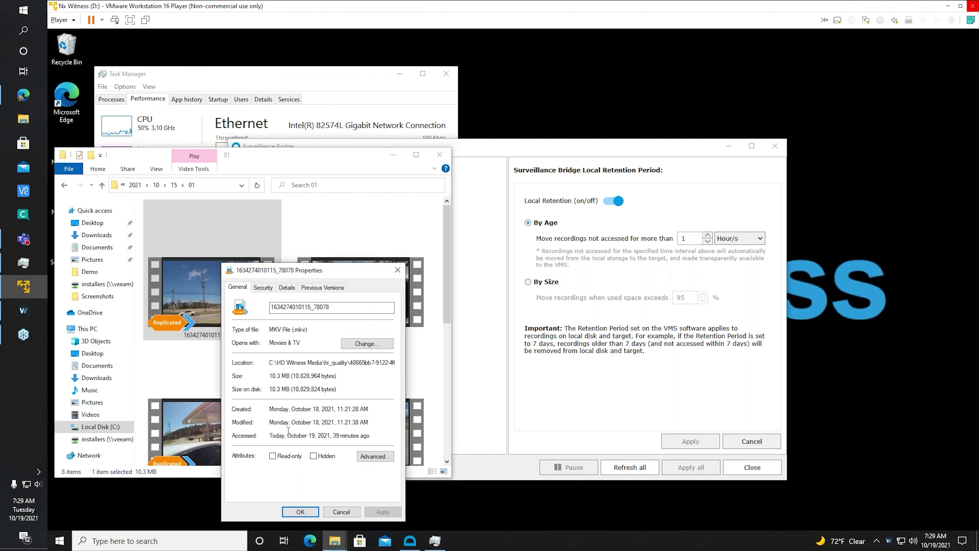
mouse_move(280, 388)
mouse_down()
mouse_move(263, 391)
mouse_move(301, 377)
mouse_move(293, 381)
mouse_up()
click(356, 514)
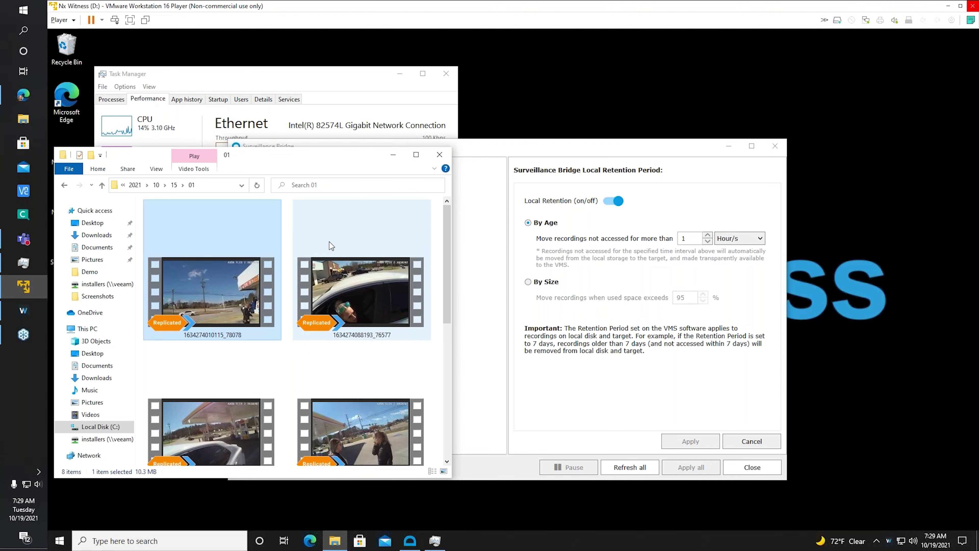
Select all recordings in the 01 folder and run Surveillance Bridge's Reclaim Space on them.
key(ctrl+a)
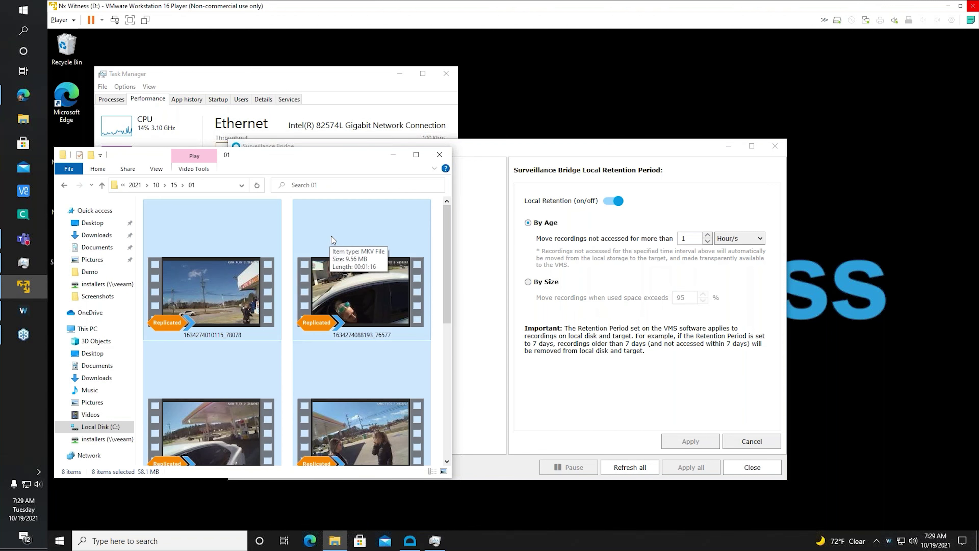
right_click(332, 296)
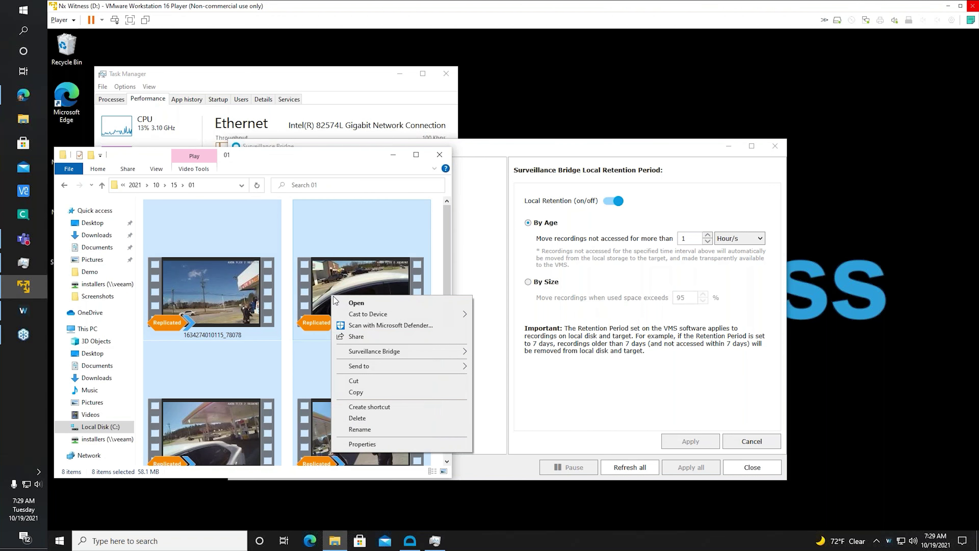
mouse_move(401, 350)
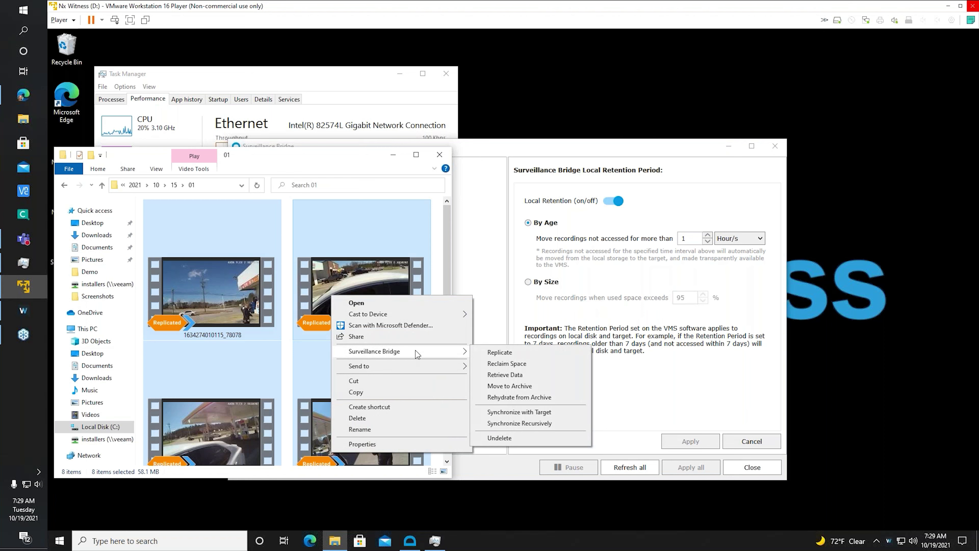
click(516, 364)
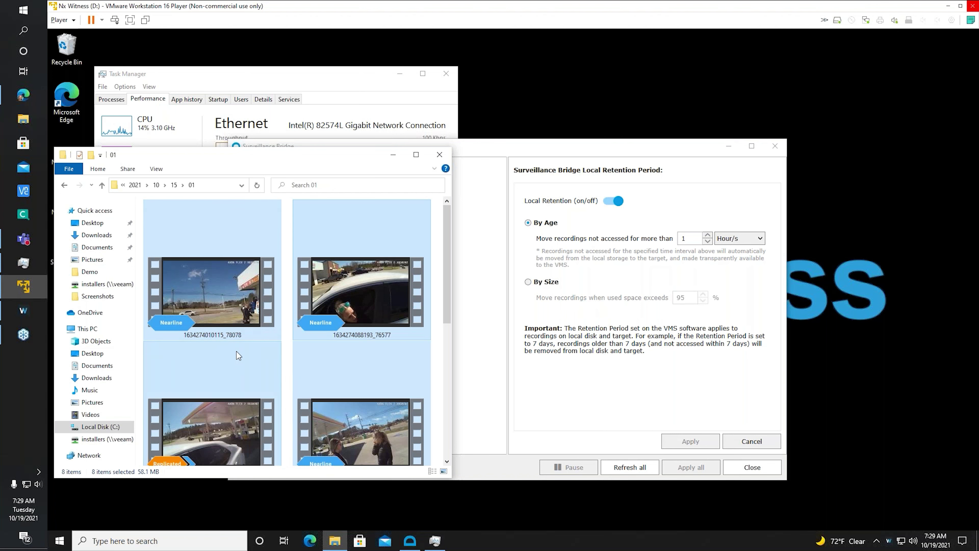
click(285, 351)
click(219, 287)
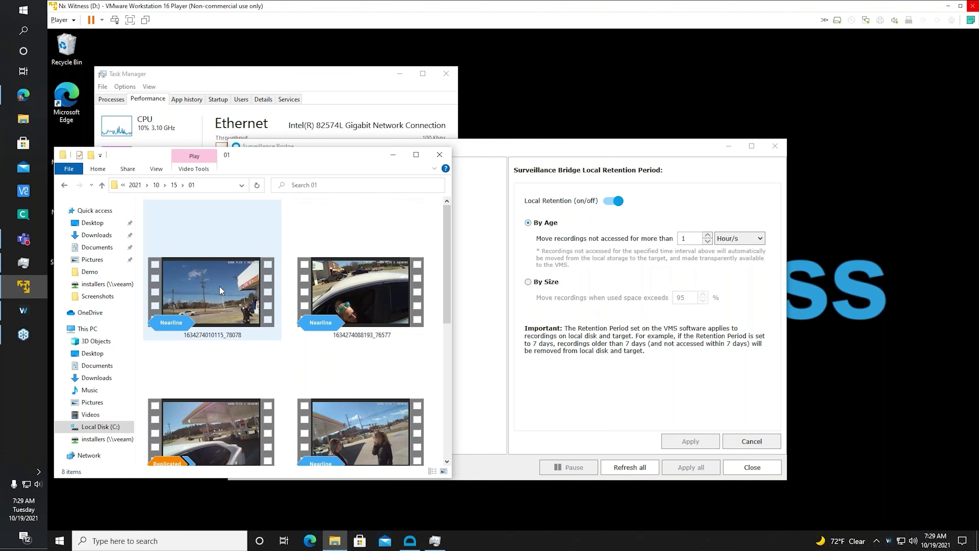
right_click(220, 287)
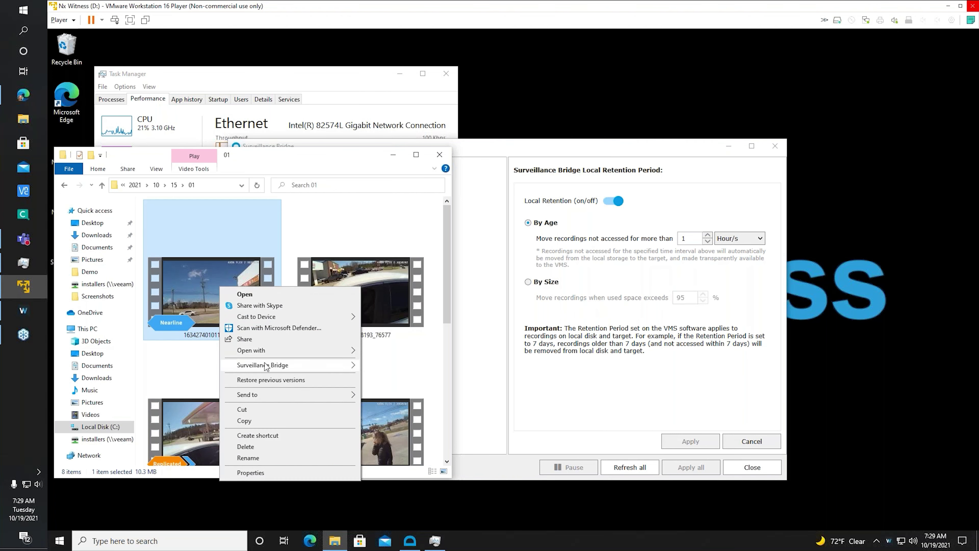
click(264, 473)
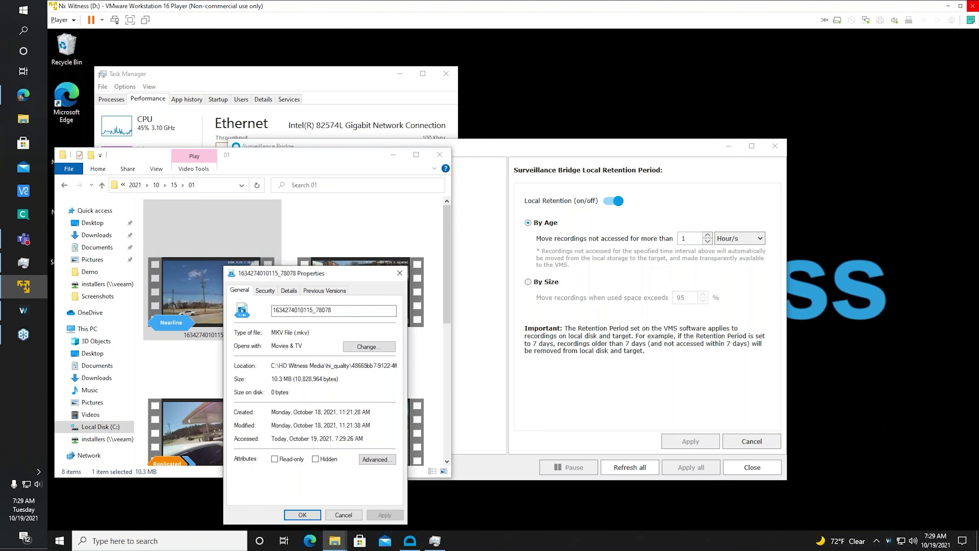
click(344, 514)
Switch to the Nx Witness Client and play the Body Cam recording from 1:00:03 AM and from about 1:04:40 AM.
click(19, 313)
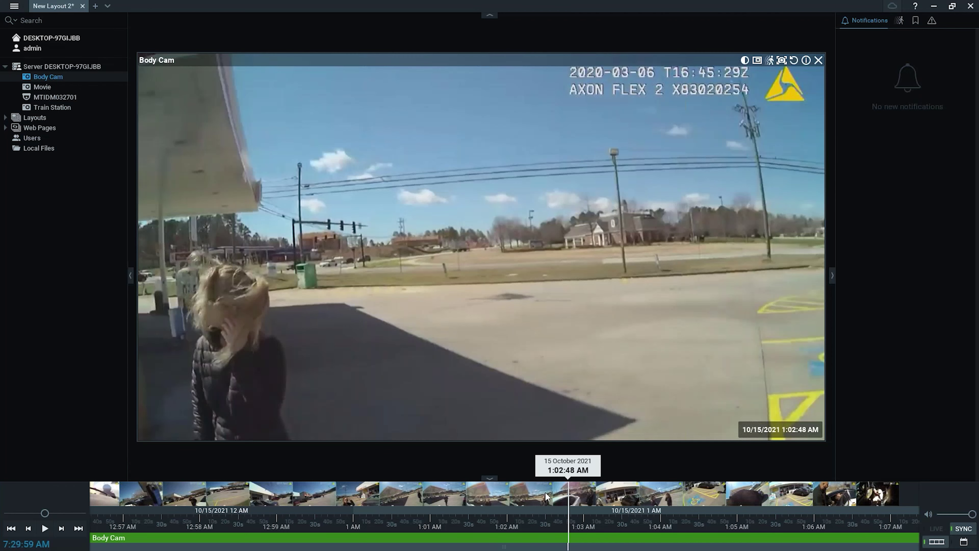
click(358, 523)
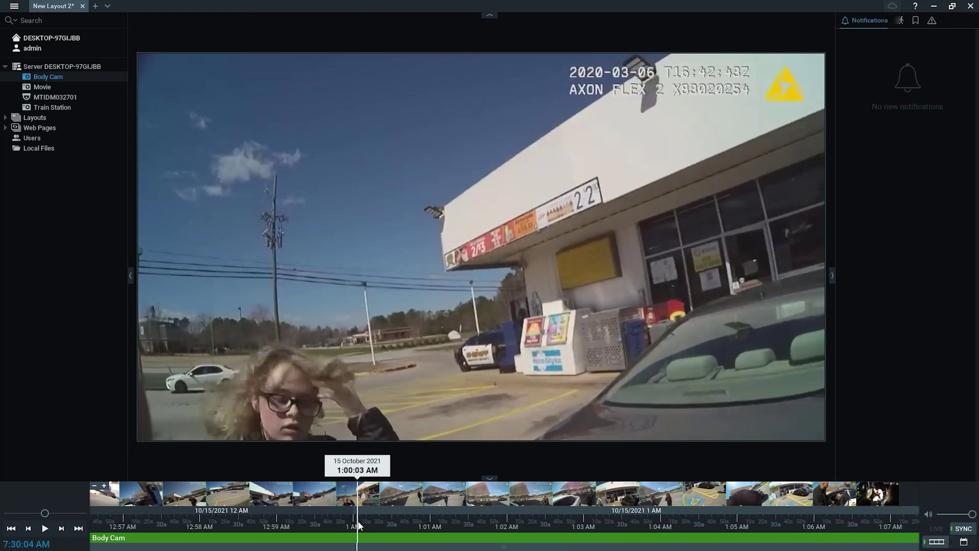
key(space)
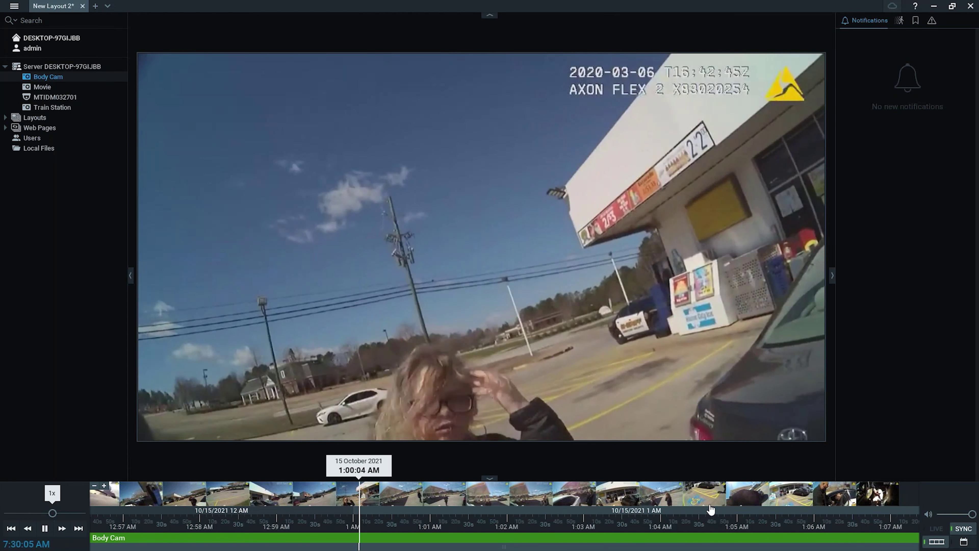
click(712, 521)
key(space)
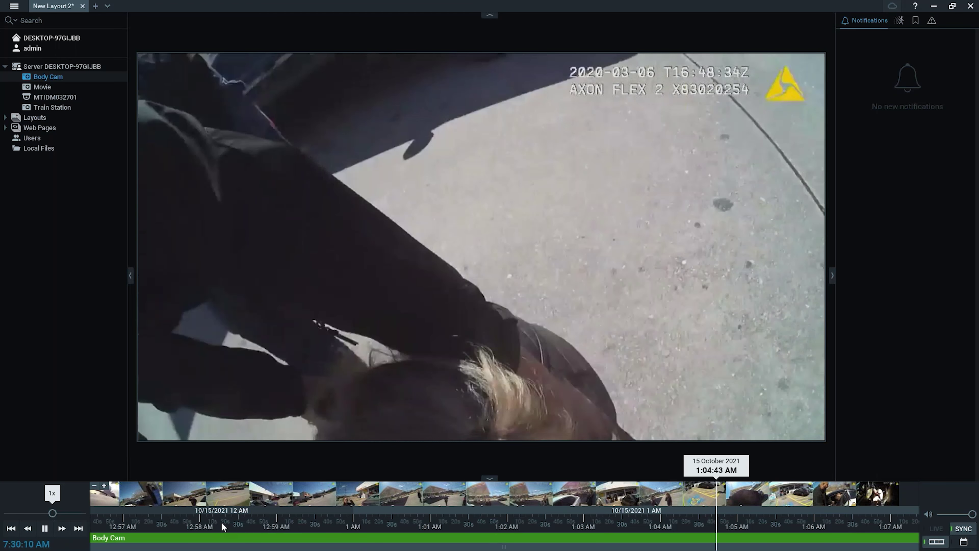
Jump the Body Cam recording to 12:58:16, 12:59:26 and 1:02:44 AM, then play it from near 1:04:39 AM.
click(221, 521)
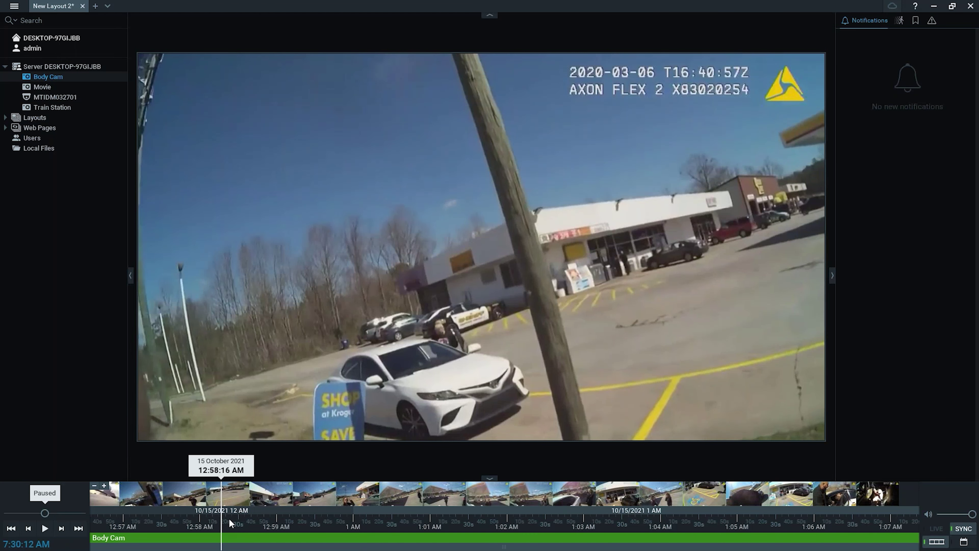
click(310, 511)
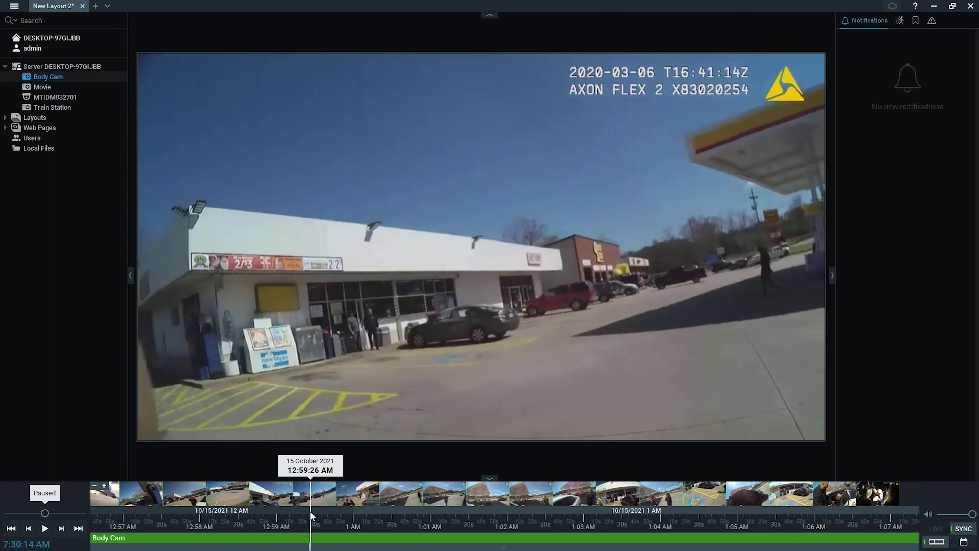
click(563, 524)
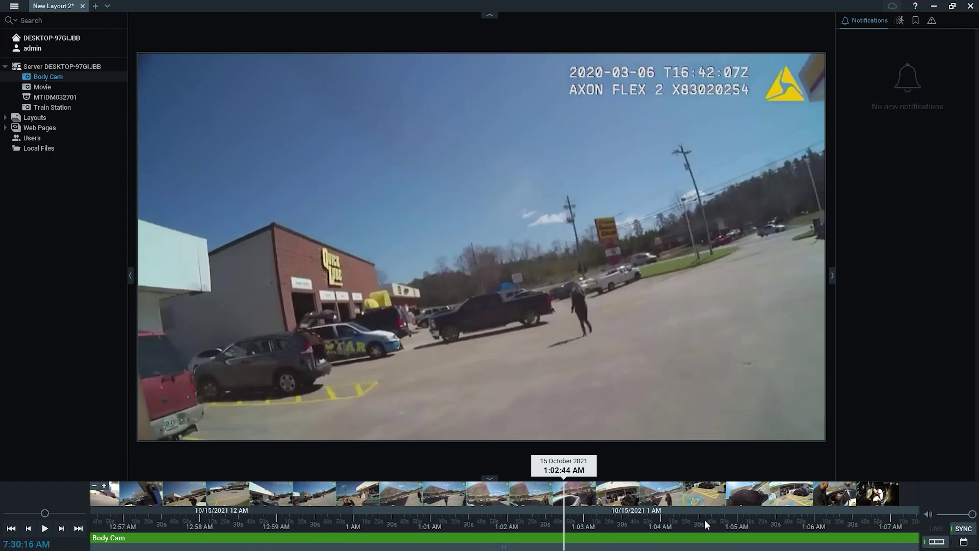
key(space)
click(705, 522)
key(space)
key(space)
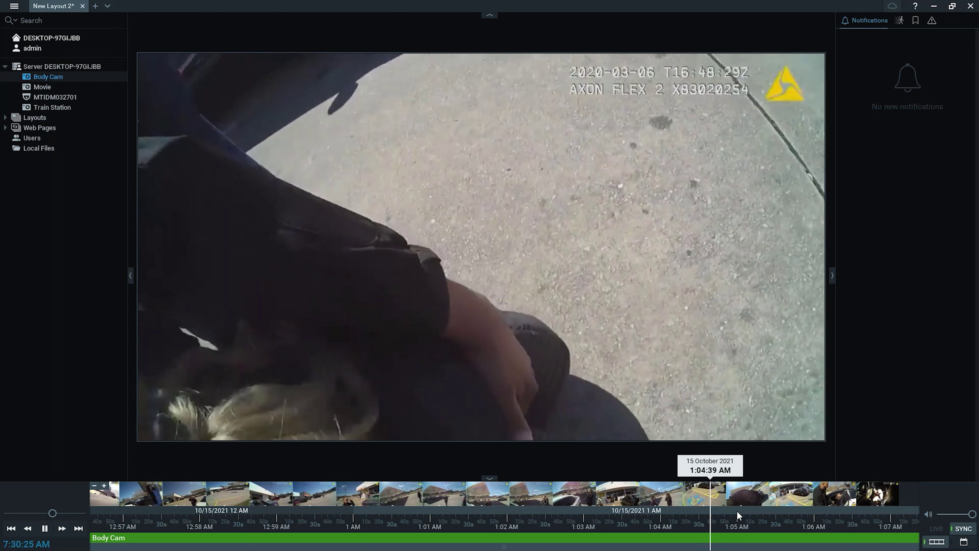
Play the Body Cam recording from several points between 12:57:46 and 1:04 AM, then pause and scrub to 1:01:34 AM.
click(331, 520)
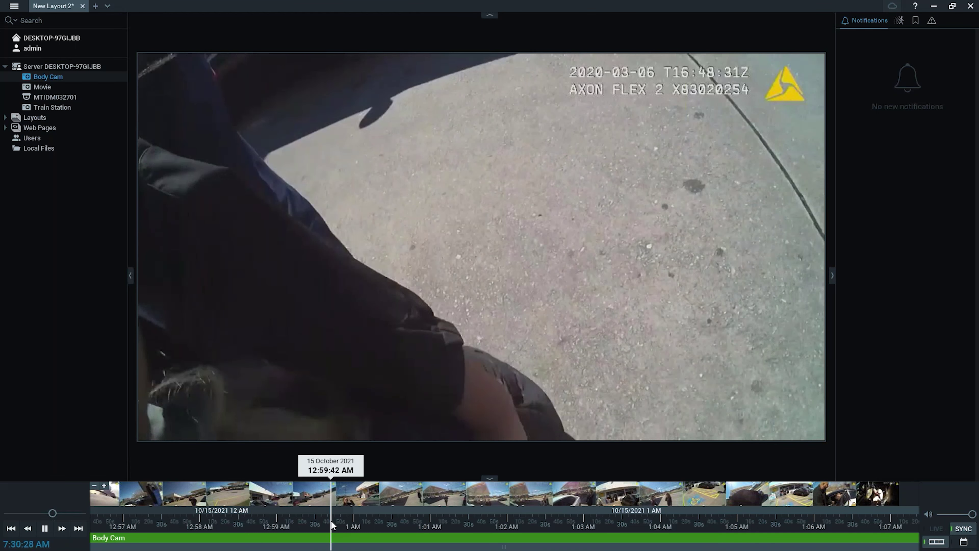
click(405, 521)
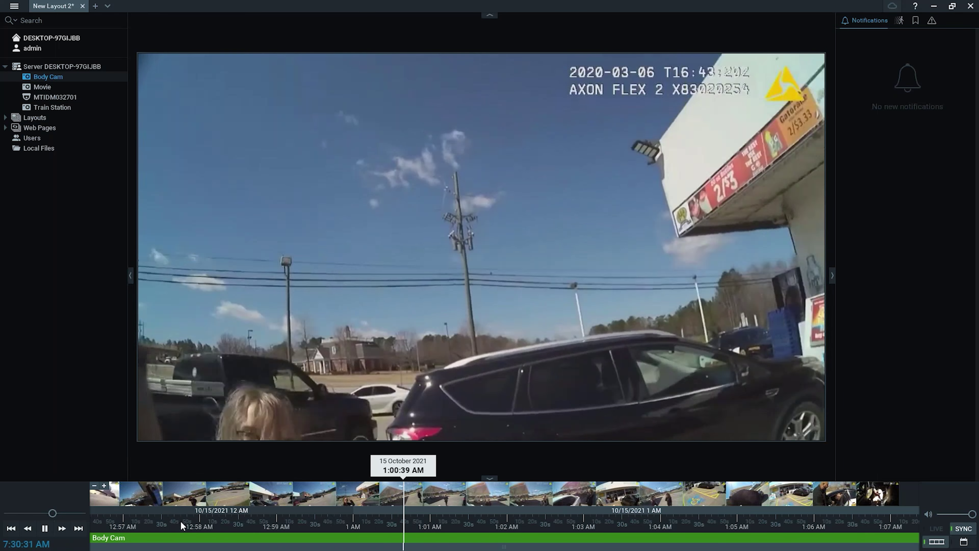
click(181, 520)
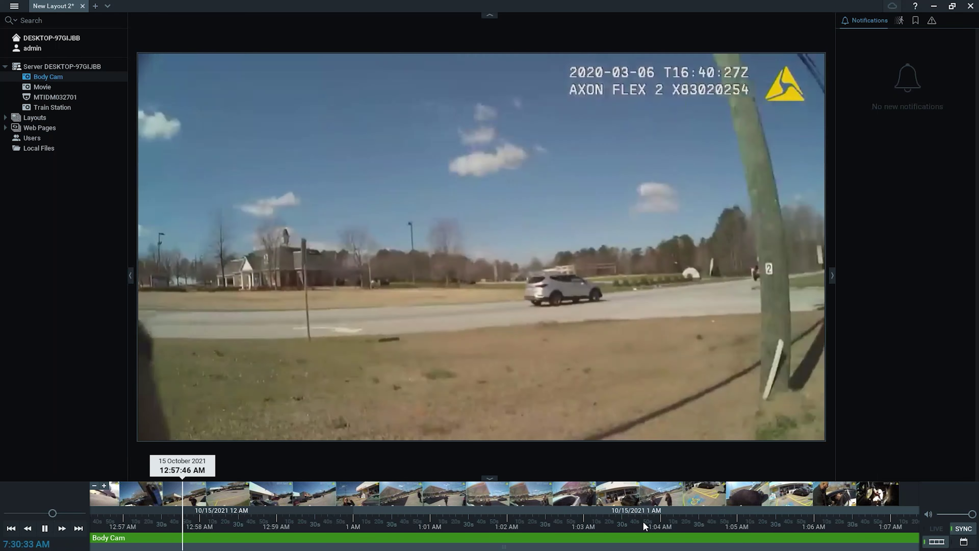
click(643, 522)
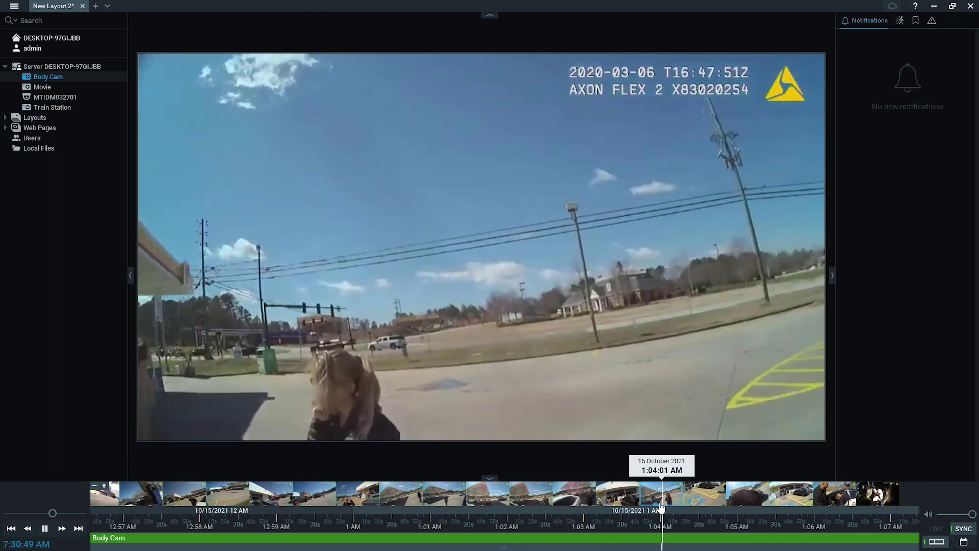
key(space)
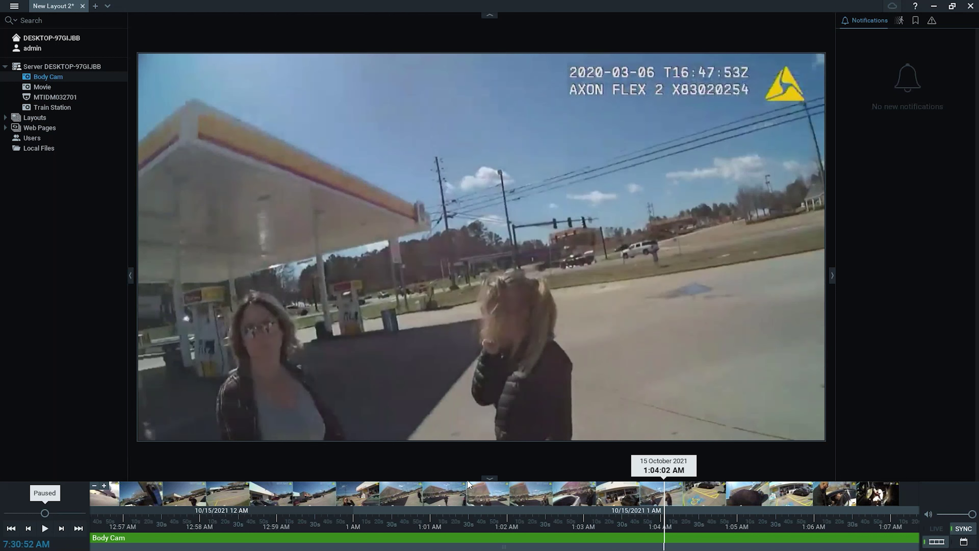
click(408, 519)
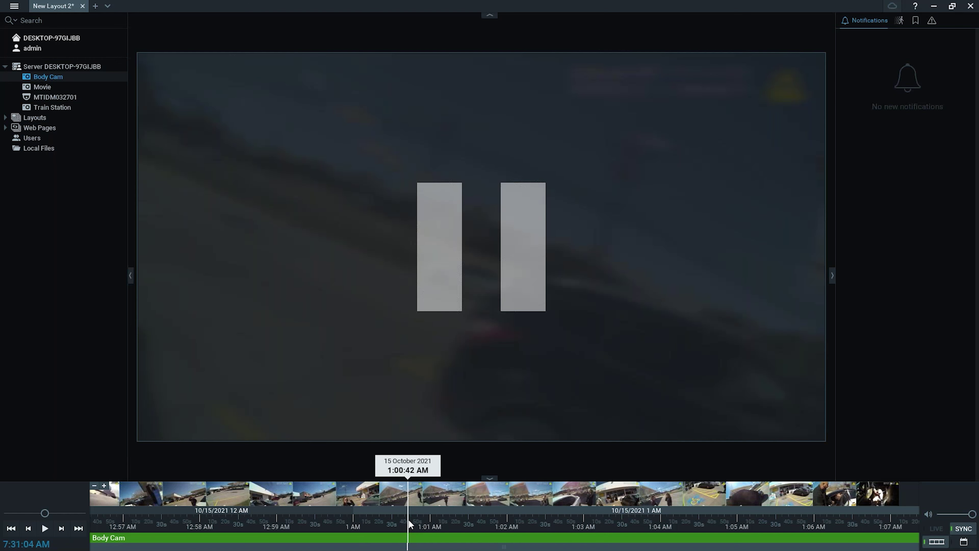
drag(411, 521, 474, 520)
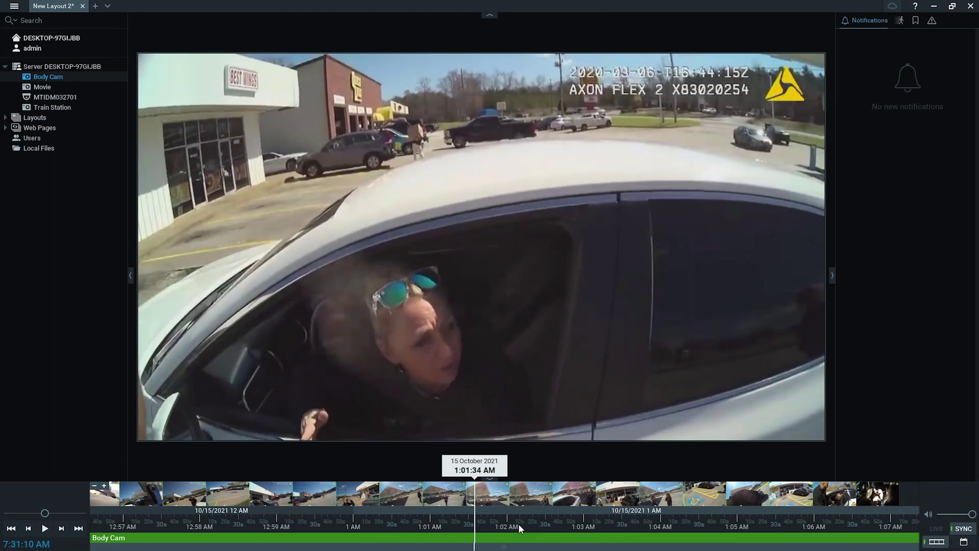
Switch back to the Nx Witness virtual machine and display Surveillance Bridge's Archive Period settings.
key(alt+Tab)
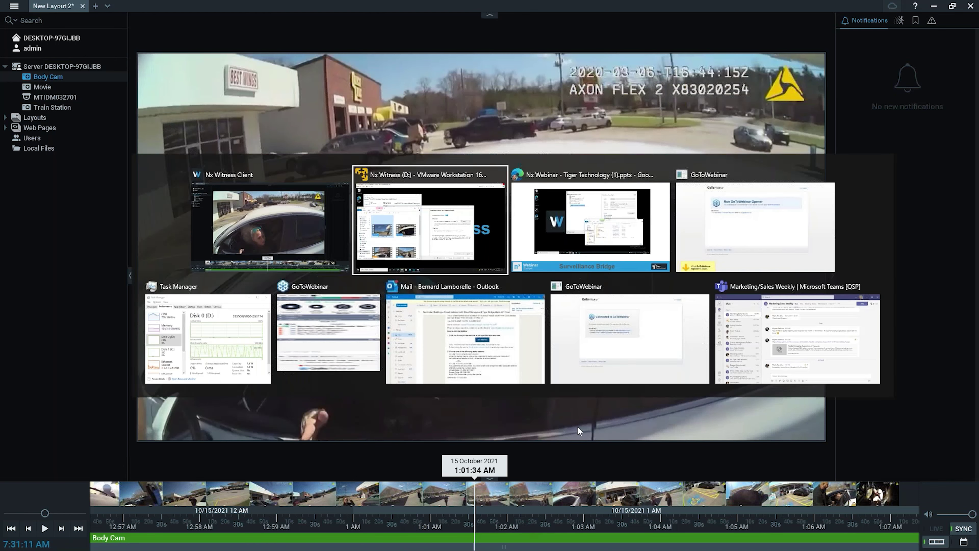
click(456, 233)
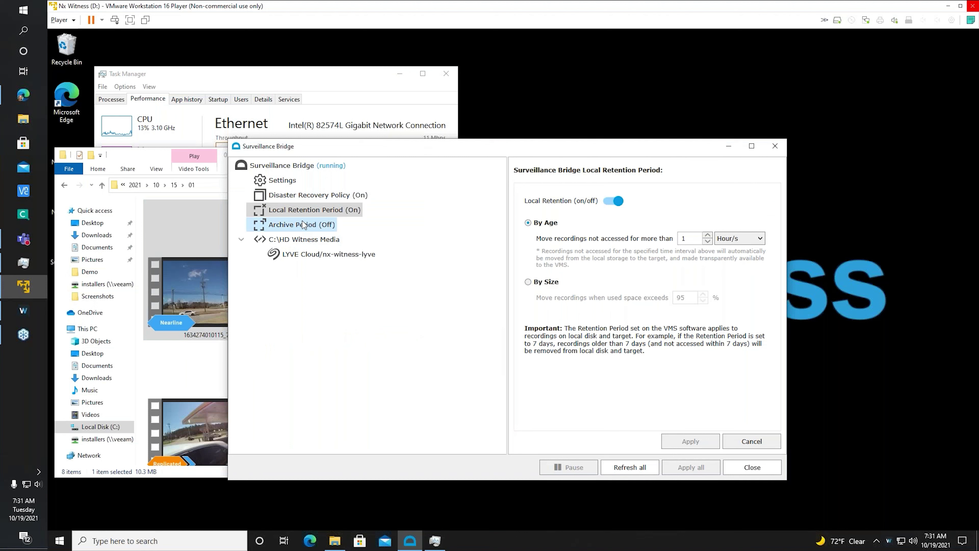
click(304, 226)
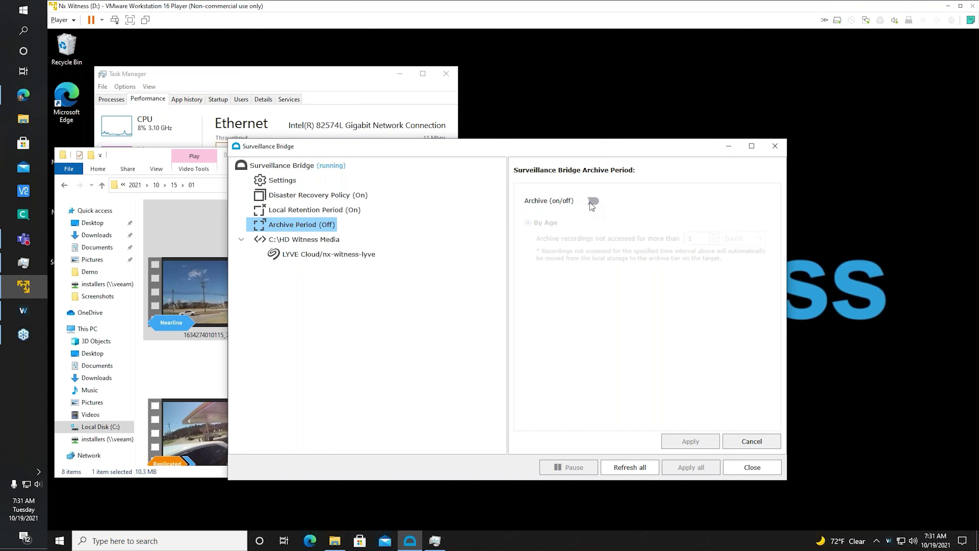
Examine the Nearline recordings in the 01 folder, then return to the Archive Period settings.
click(137, 158)
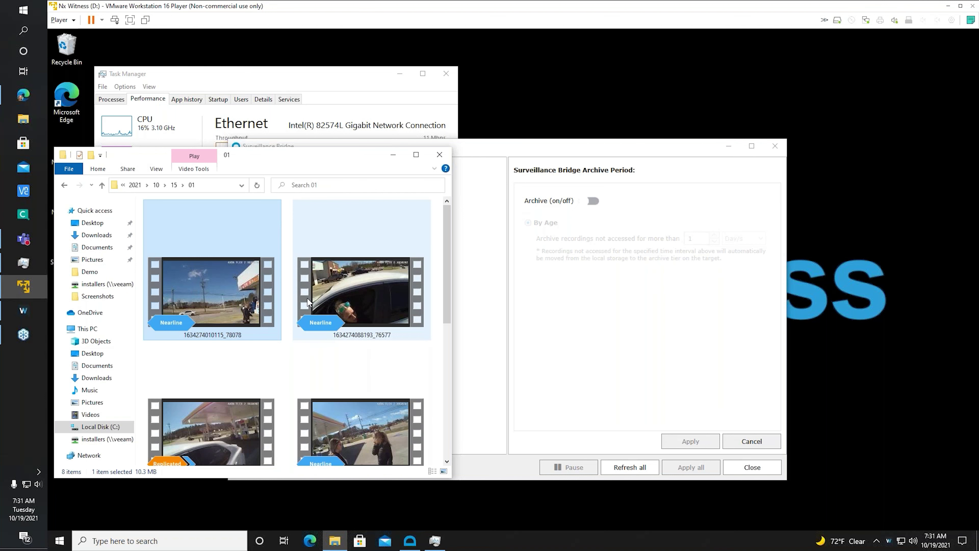
mouse_move(325, 276)
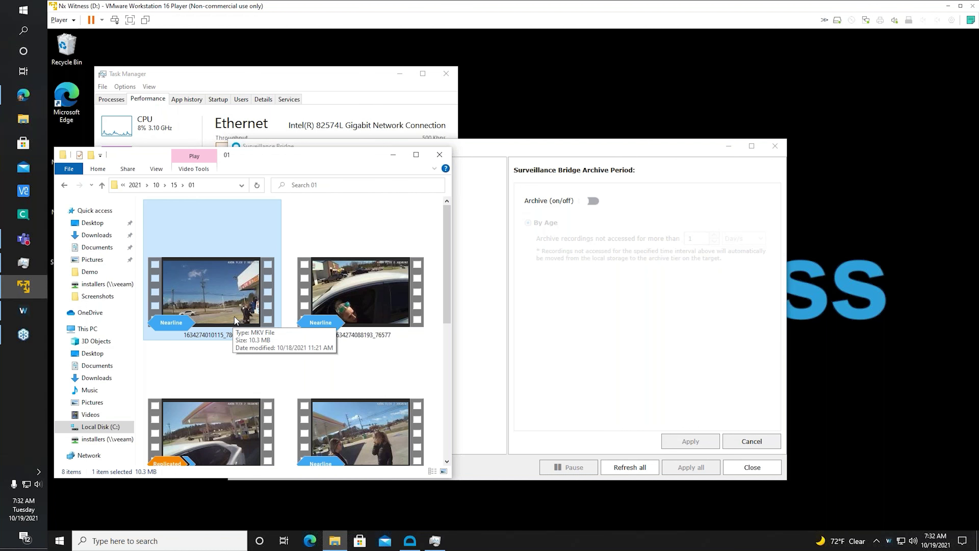
click(465, 361)
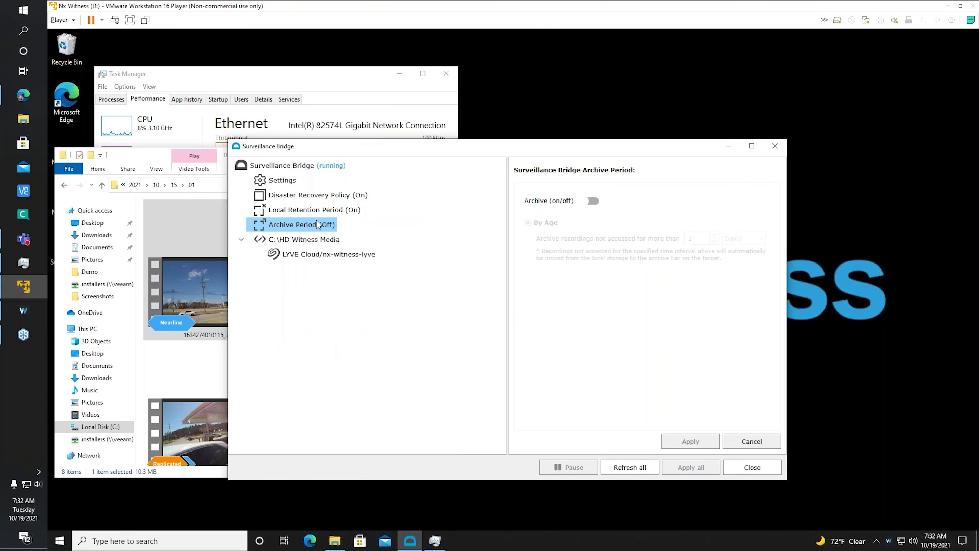
Turn on archiving by age for recordings not accessed for more than 4 weeks.
click(594, 202)
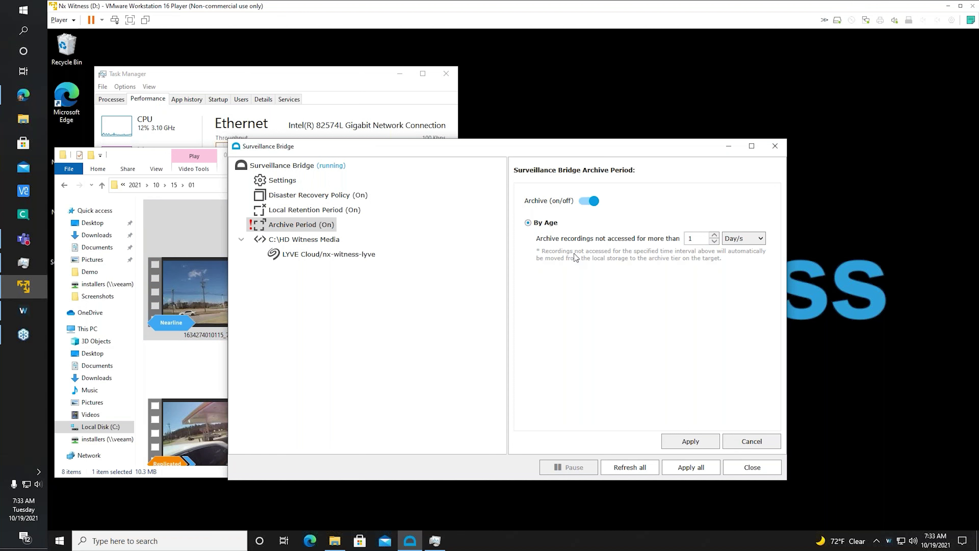
click(765, 243)
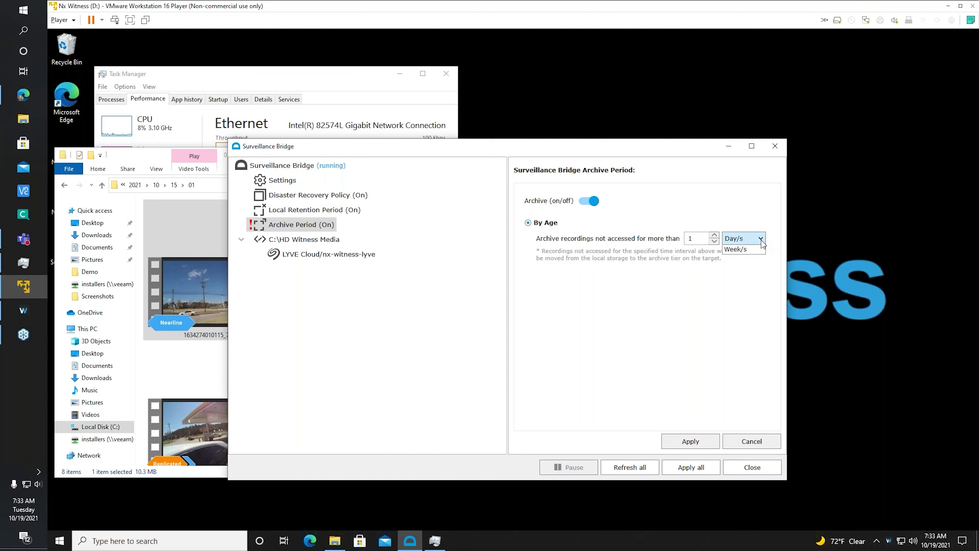
click(737, 254)
drag(704, 238, 677, 238)
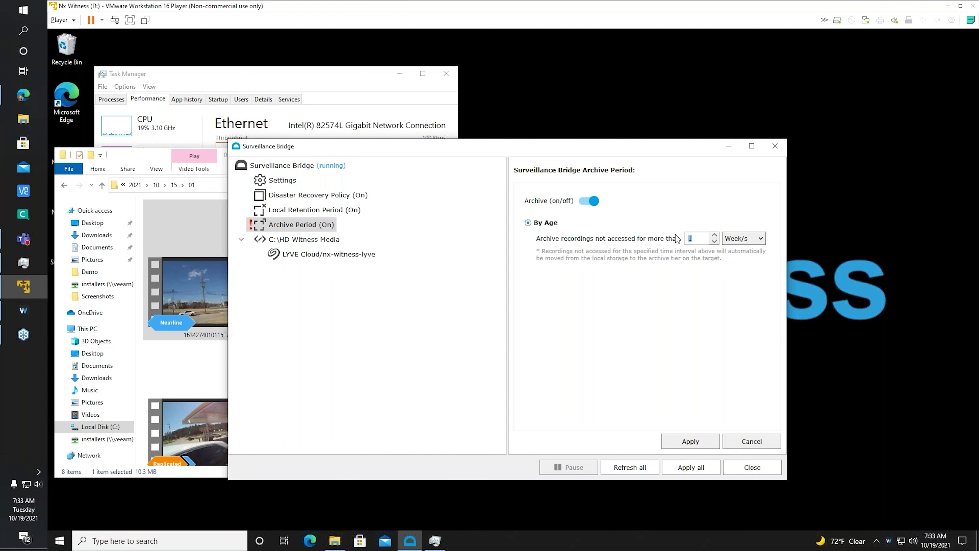
text(1)
Move the recordings window clear, select all recordings in the 01 folder and review the Surveillance Bridge actions available for them.
click(153, 156)
drag(153, 156, 203, 146)
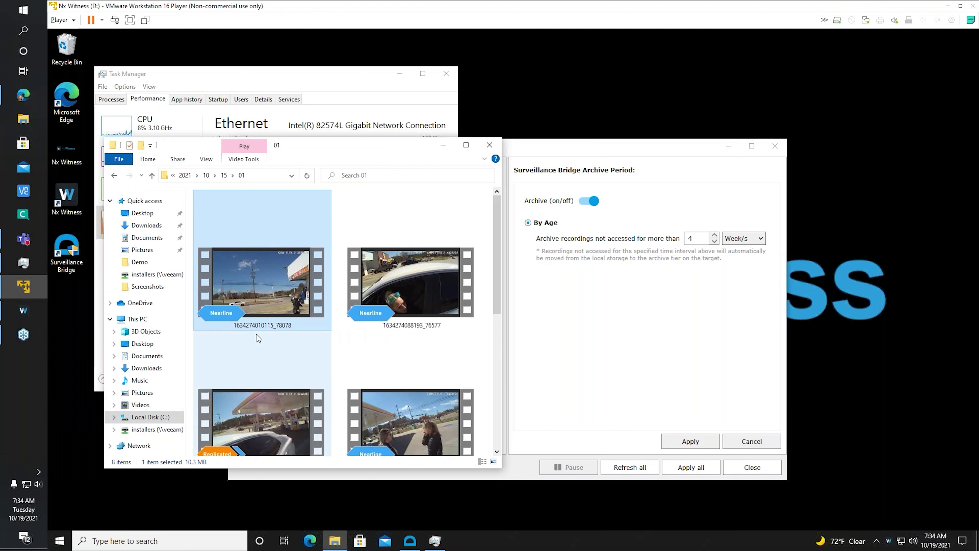
right_click(261, 281)
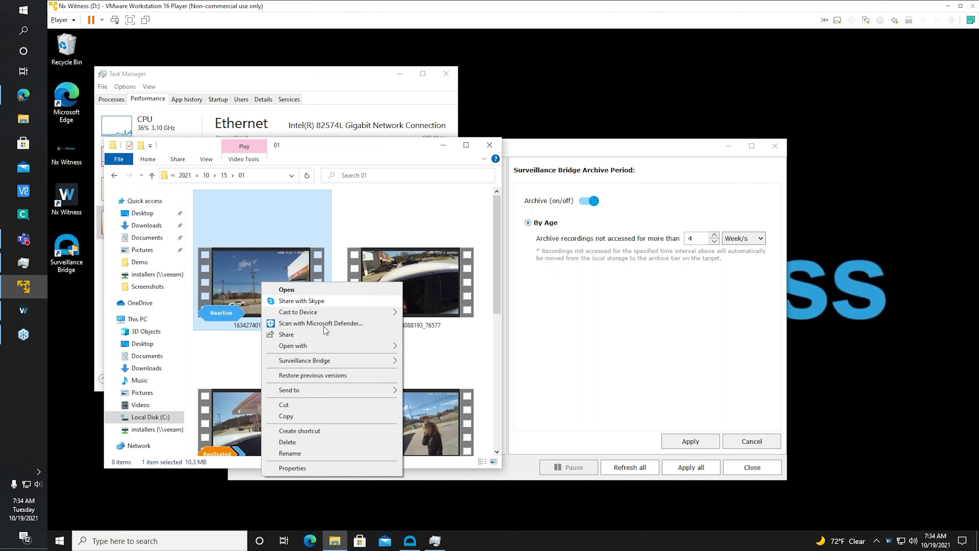
click(450, 352)
key(ctrl+a)
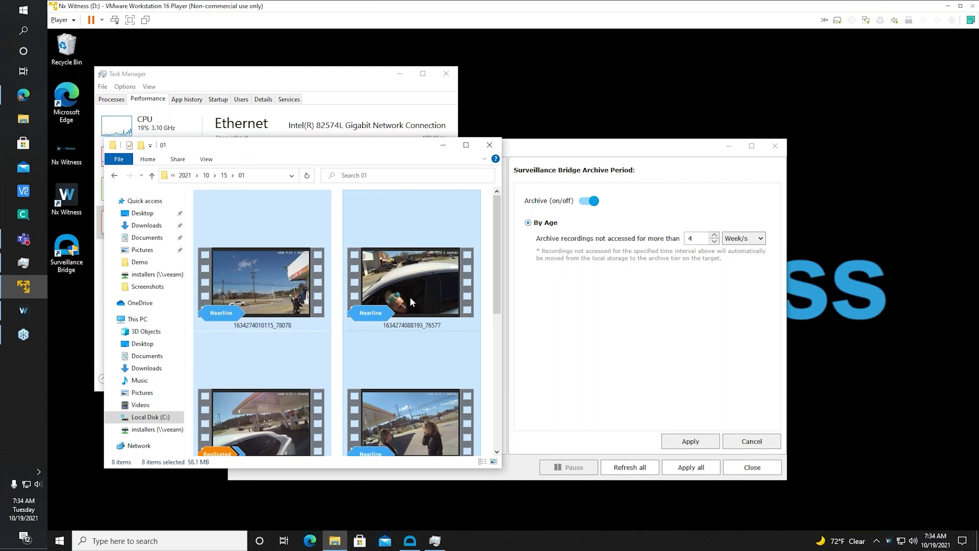
right_click(412, 294)
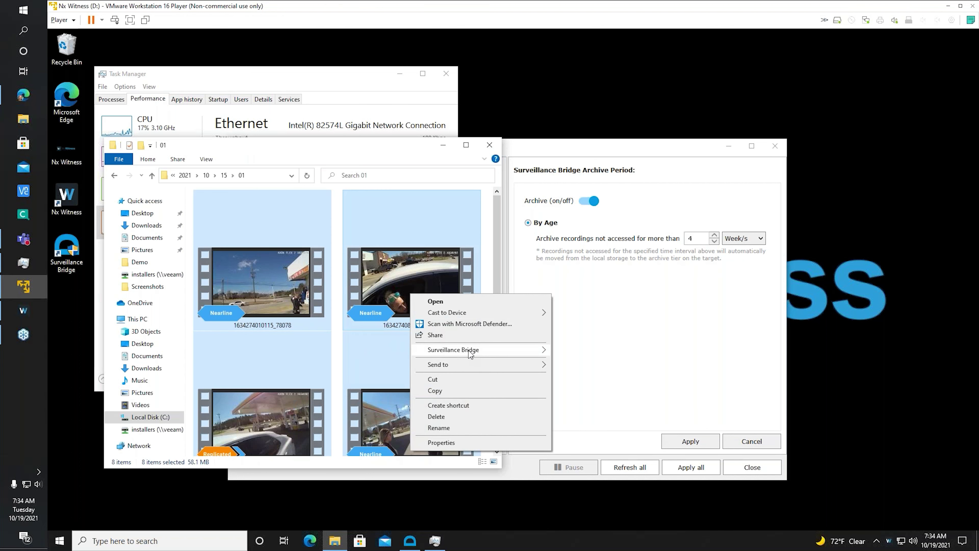
mouse_move(479, 350)
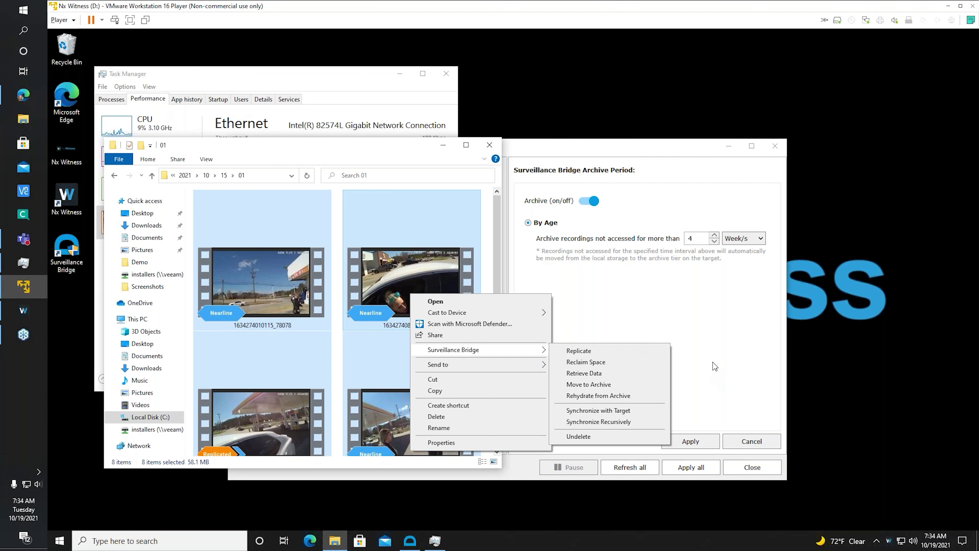
click(699, 319)
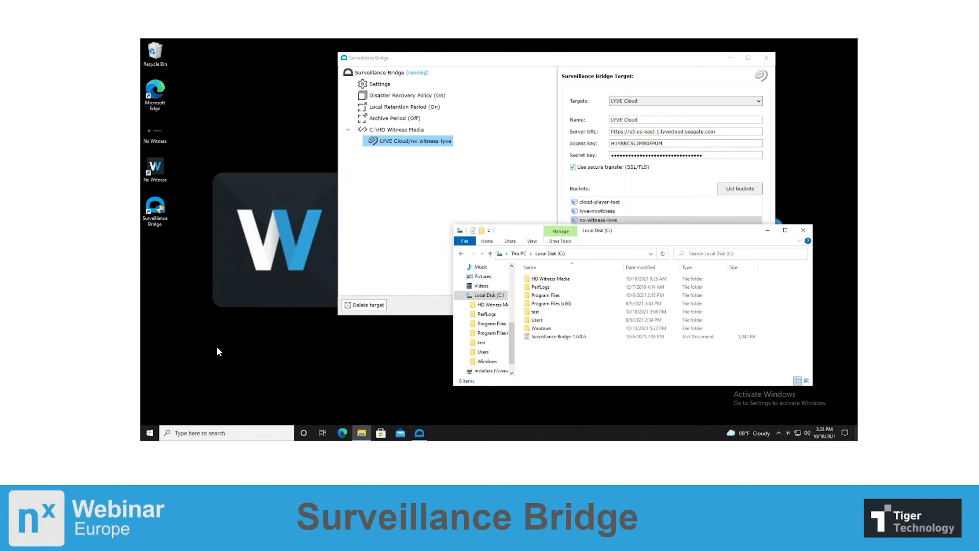
Switch back to the Nx Witness virtual machine and reposition the Surveillance Bridge window.
key(alt+Tab)
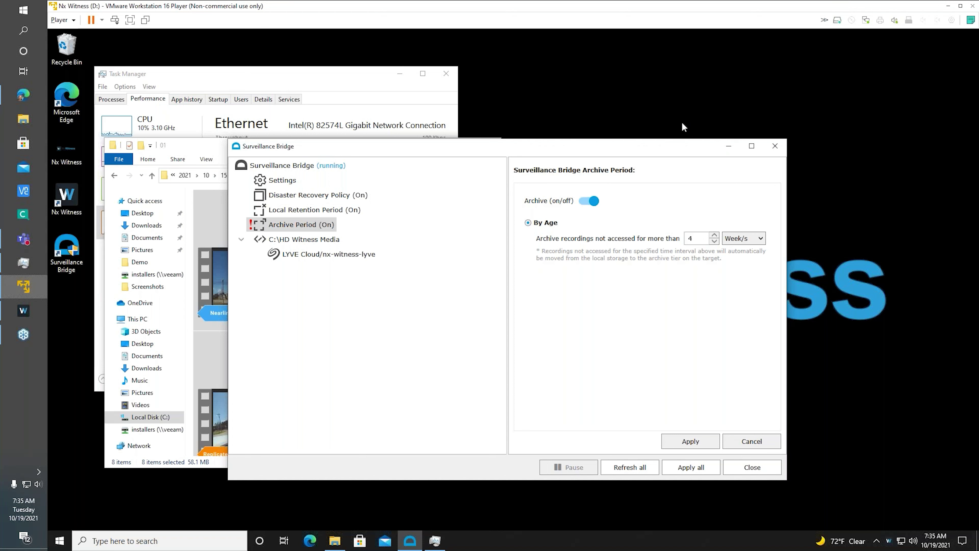
key(XF86AudioRaiseVolume)
drag(569, 149, 582, 151)
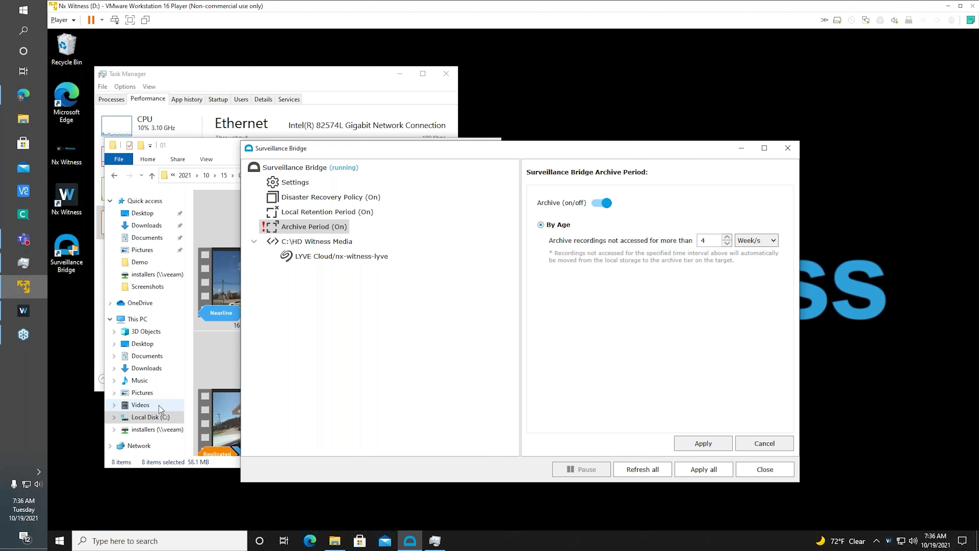
Display the Bridge statistics in the HD Witness Media folder's properties on Local Disk (C:) and move that dialog aside.
click(159, 419)
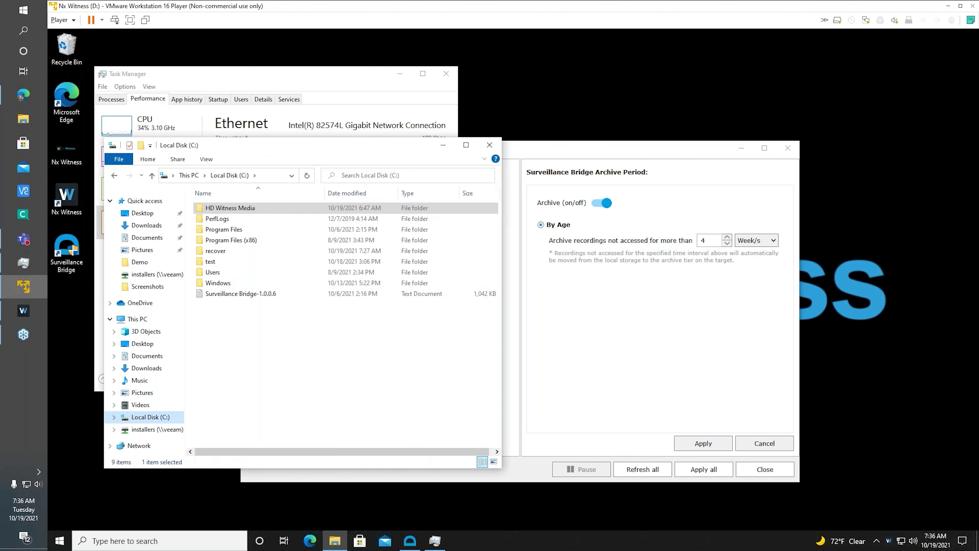
click(234, 210)
right_click(234, 210)
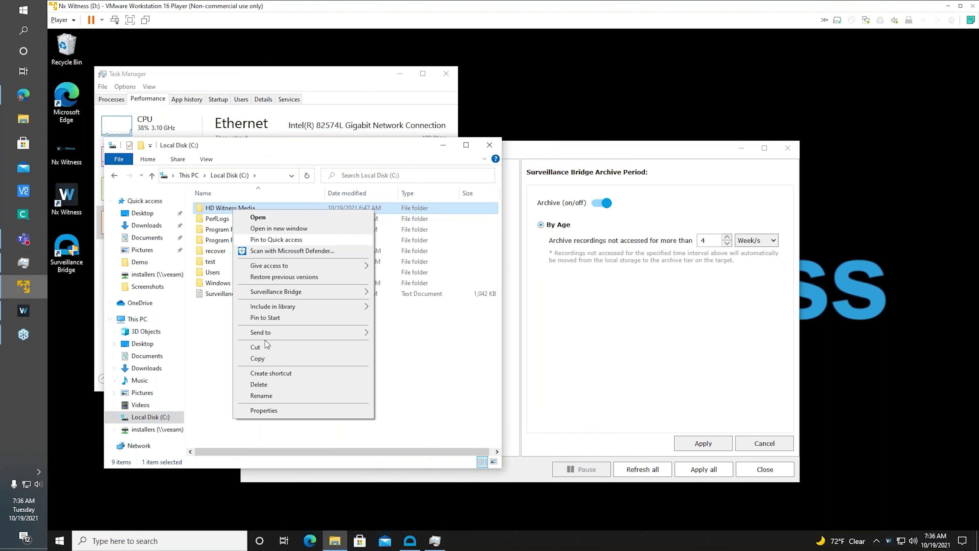
click(279, 411)
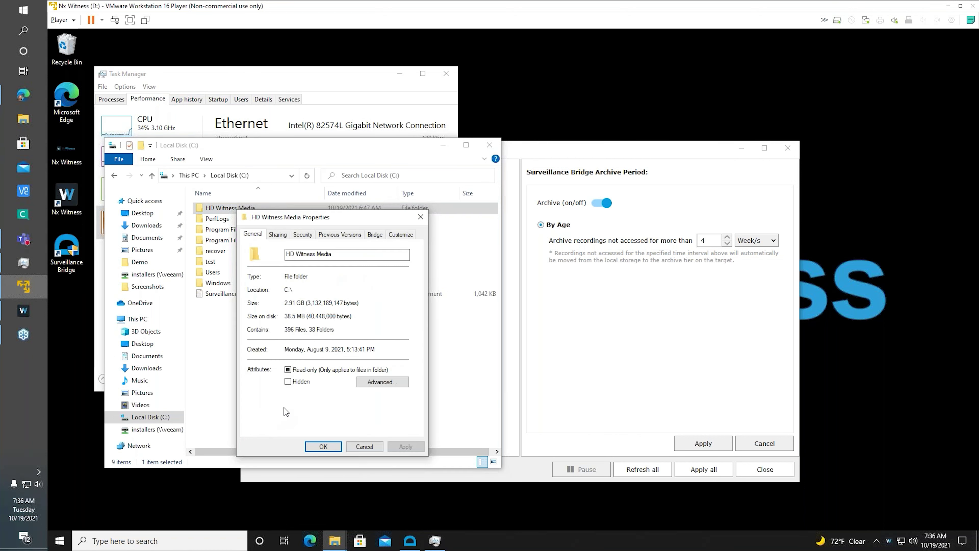
click(377, 236)
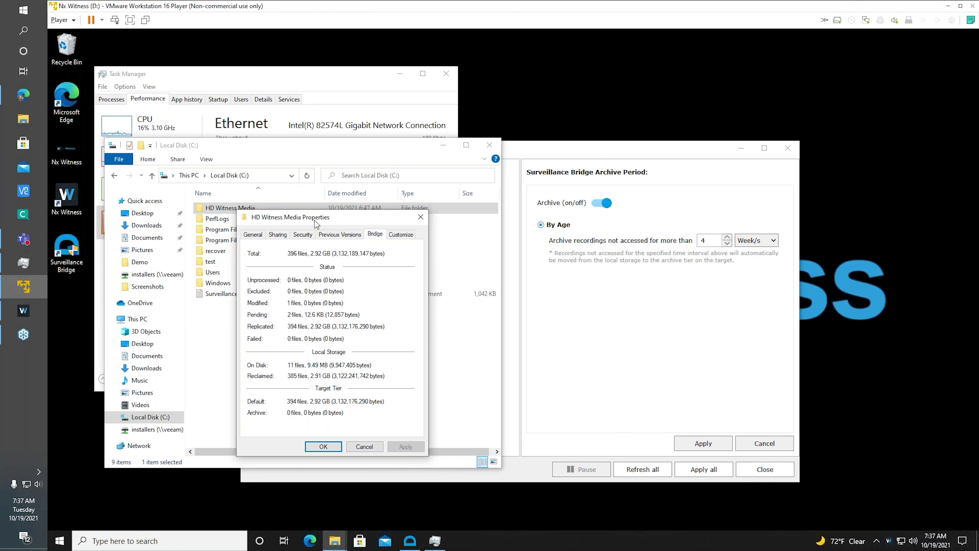
drag(314, 220, 207, 252)
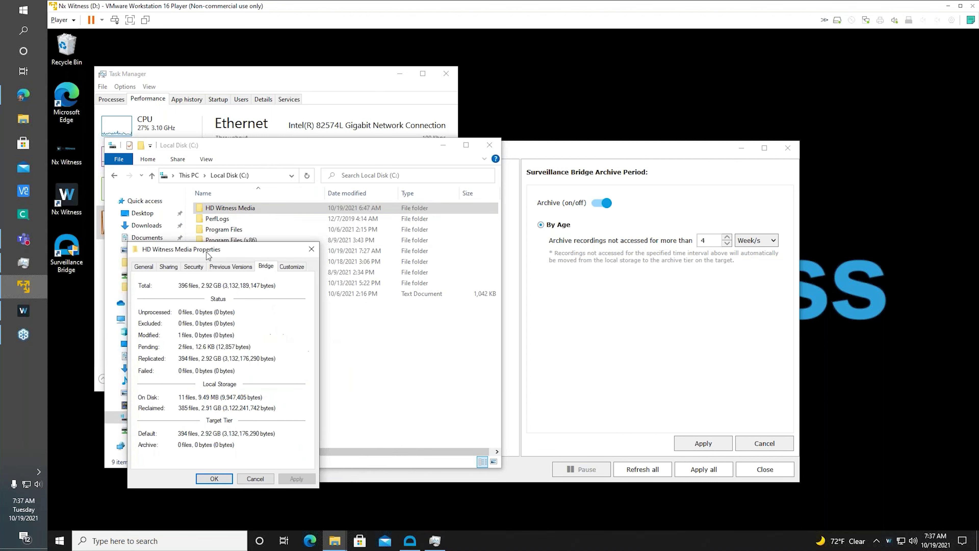
Browse the HD Witness Media folder through hi_quality to the 2021\10\15\01 recordings, placing the window beside the properties dialog.
click(239, 210)
double_click(239, 210)
drag(312, 144, 541, 177)
double_click(442, 240)
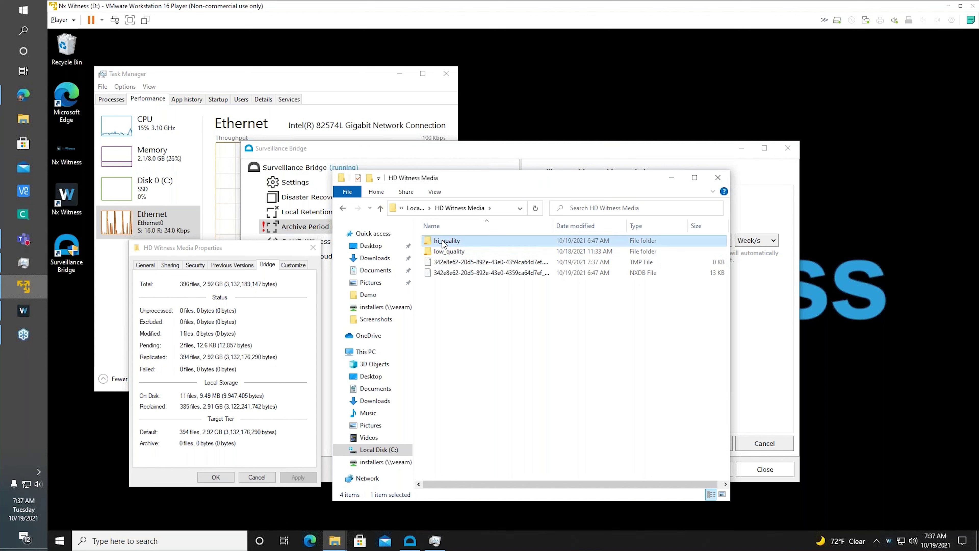
double_click(443, 262)
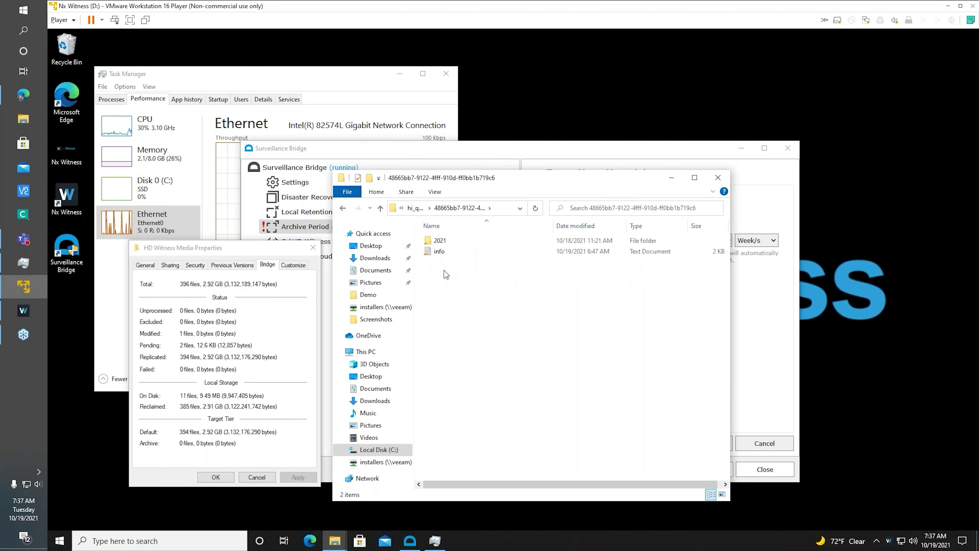
double_click(436, 242)
double_click(437, 241)
double_click(436, 241)
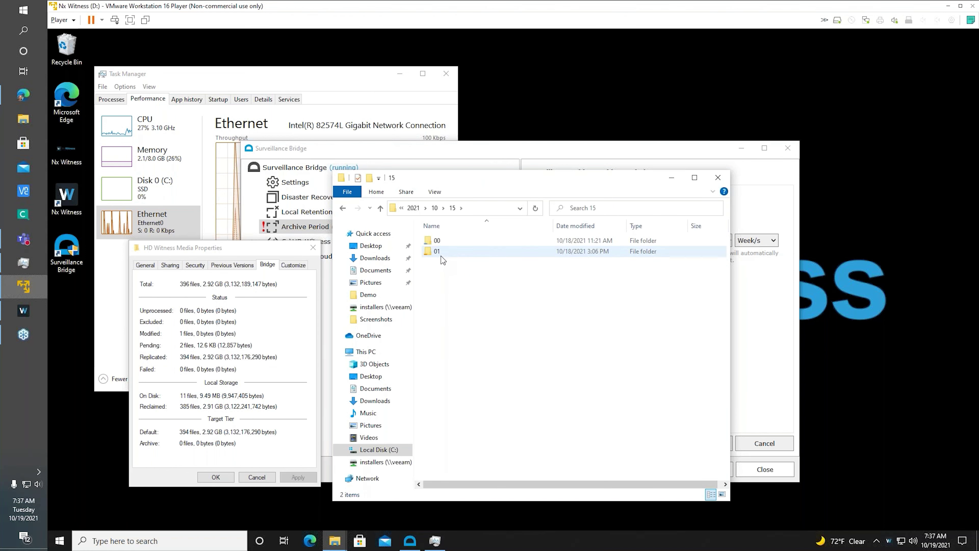
click(440, 255)
double_click(441, 255)
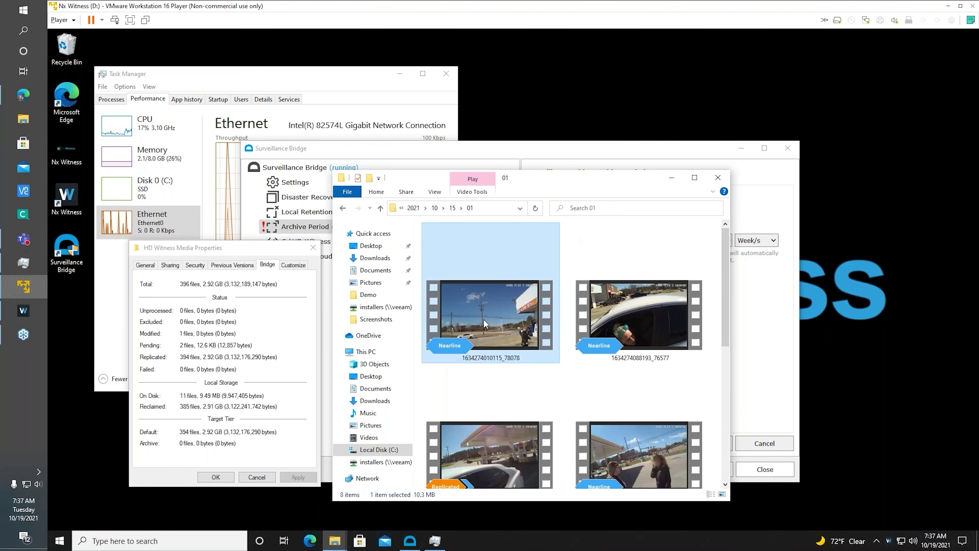
click(492, 429)
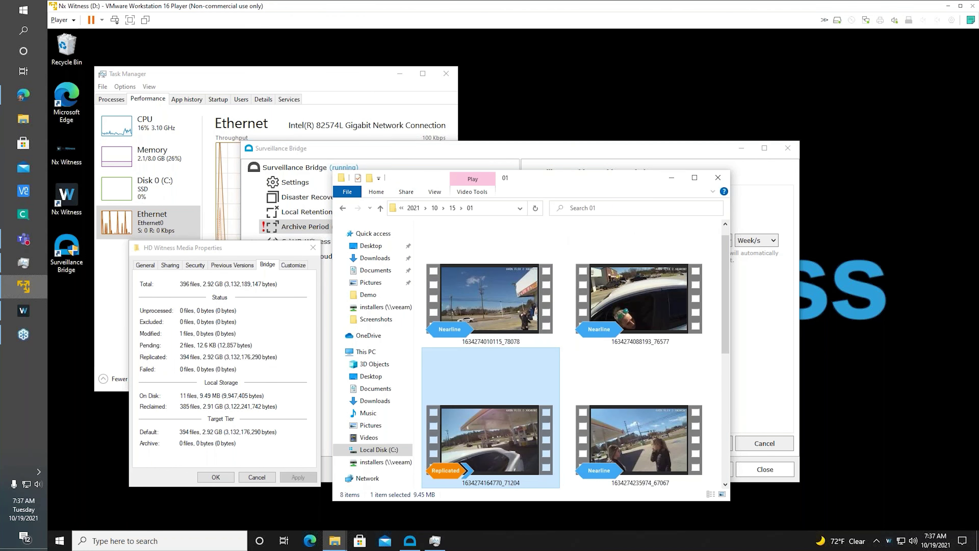
key(ctrl+c)
key(ctrl+v)
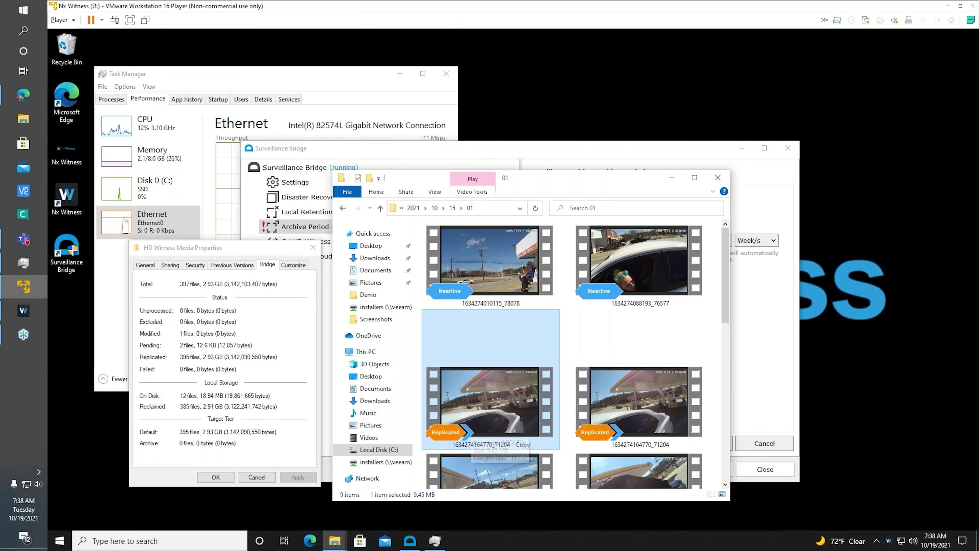
click(379, 155)
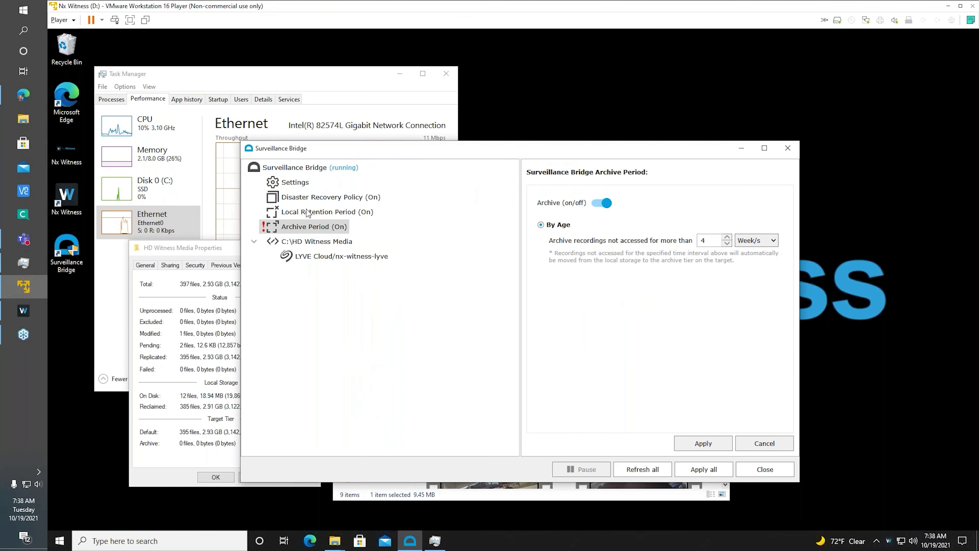
click(330, 215)
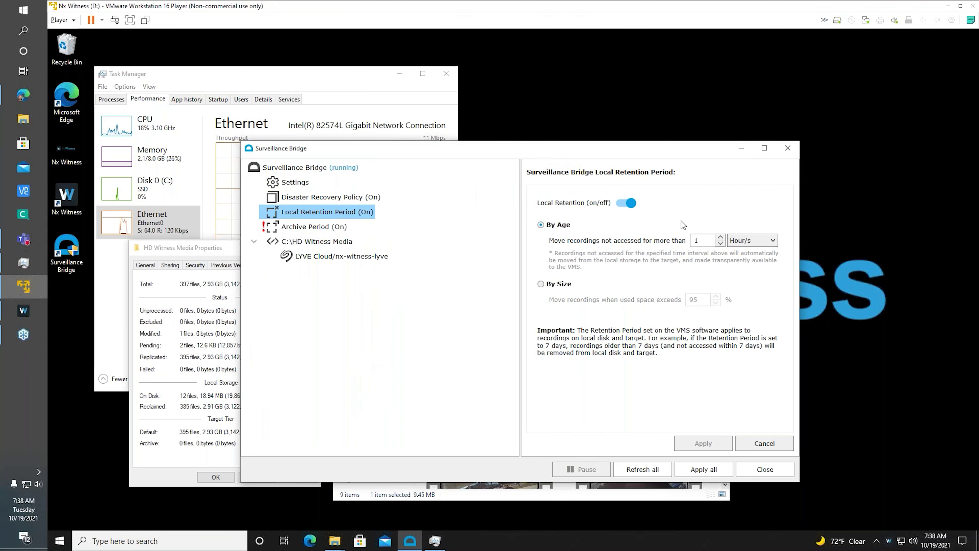
click(564, 496)
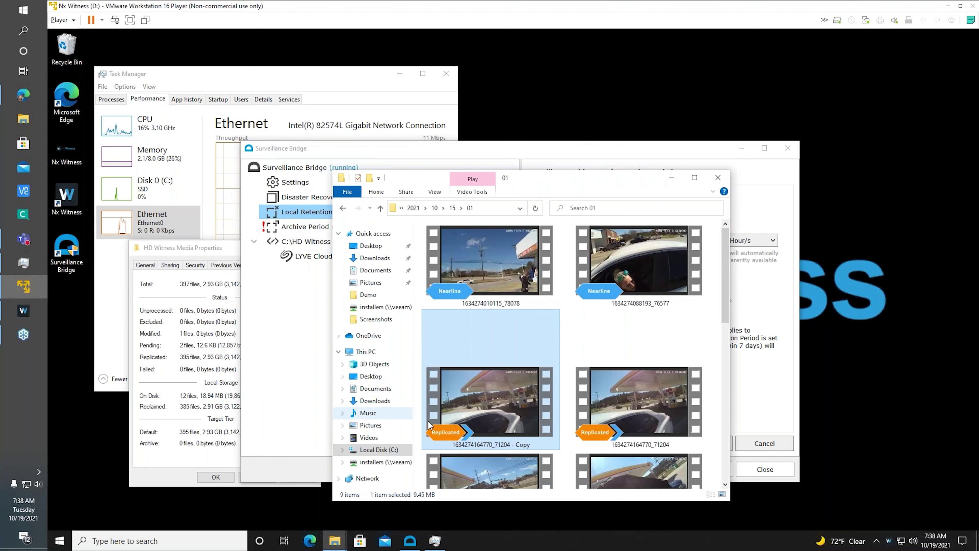
right_click(486, 389)
mouse_move(540, 273)
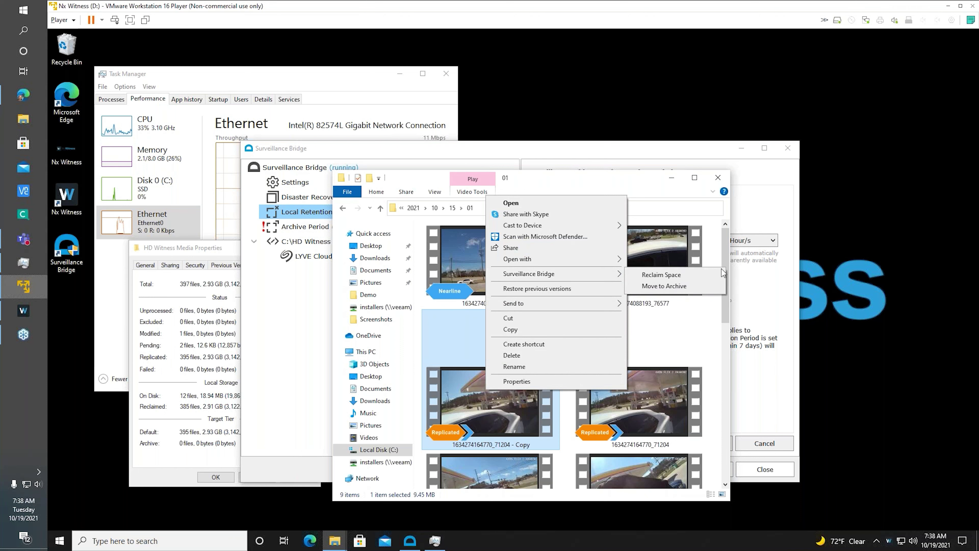
click(673, 275)
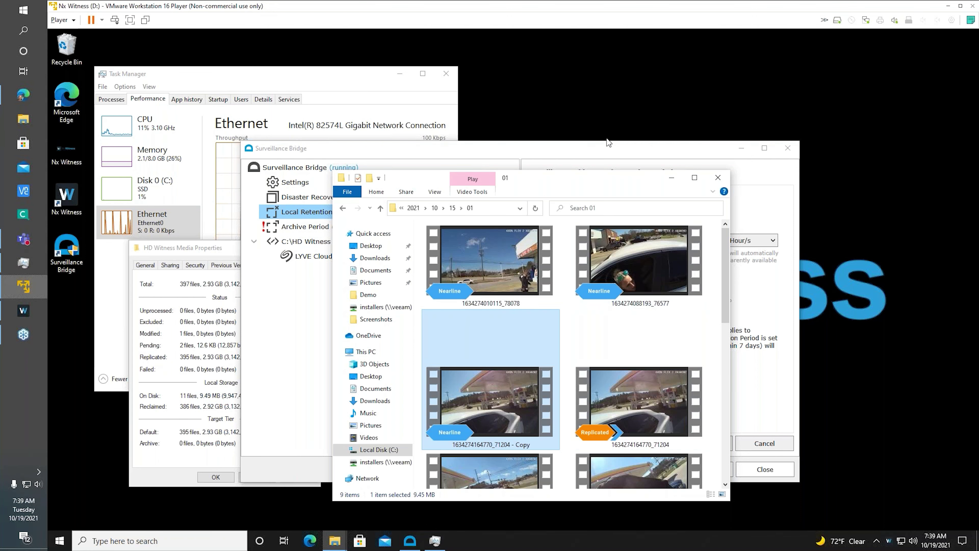
click(603, 148)
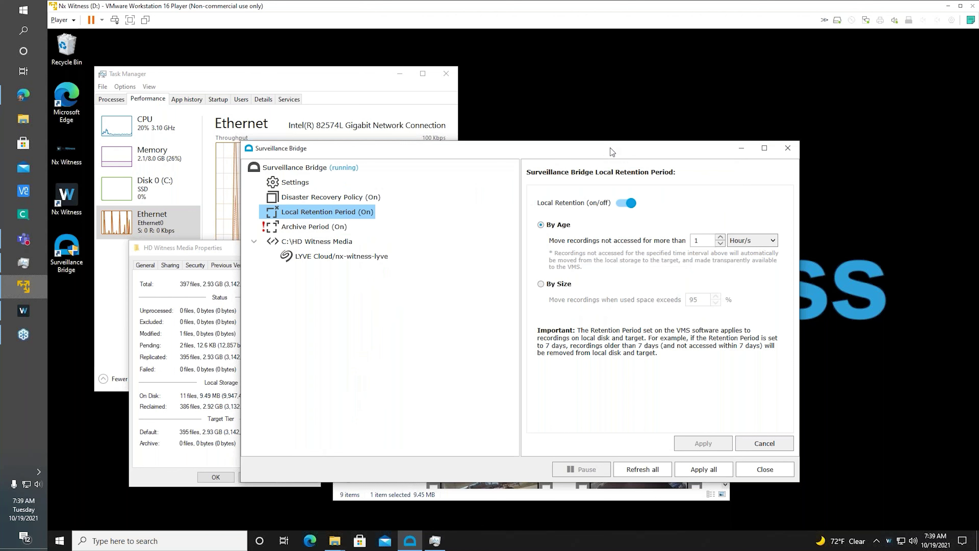